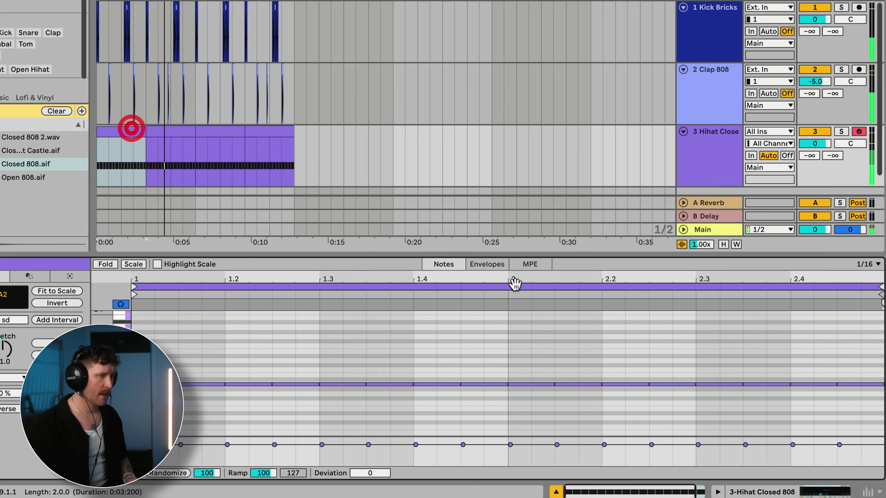
# In the second hi-hat clip, split the note at 2.2 into sixteenth-note triplets and pitch the notes down in descending steps to B1.
pyautogui.scroll(-1, 870, 453)
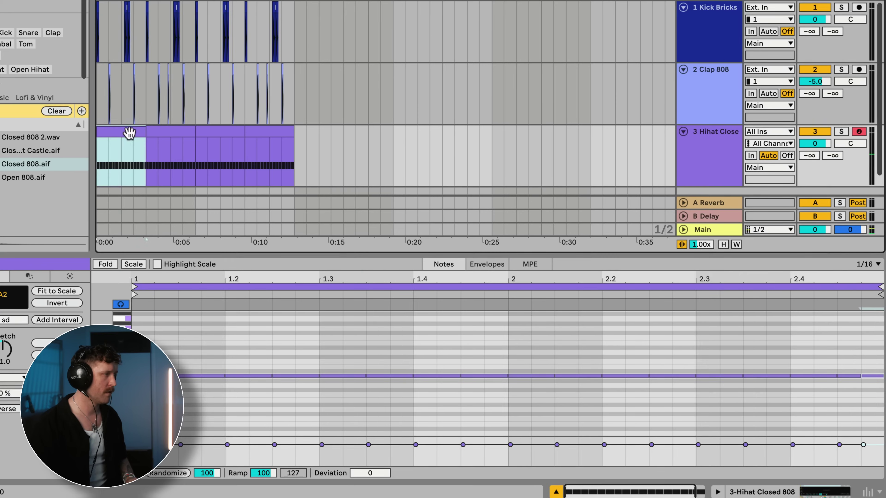
pyautogui.click(128, 137)
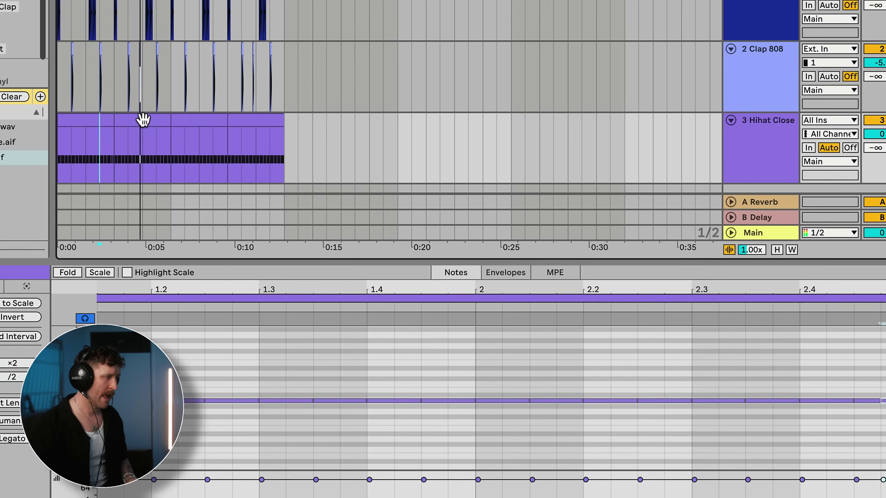
pyautogui.click(155, 125)
pyautogui.click(654, 413)
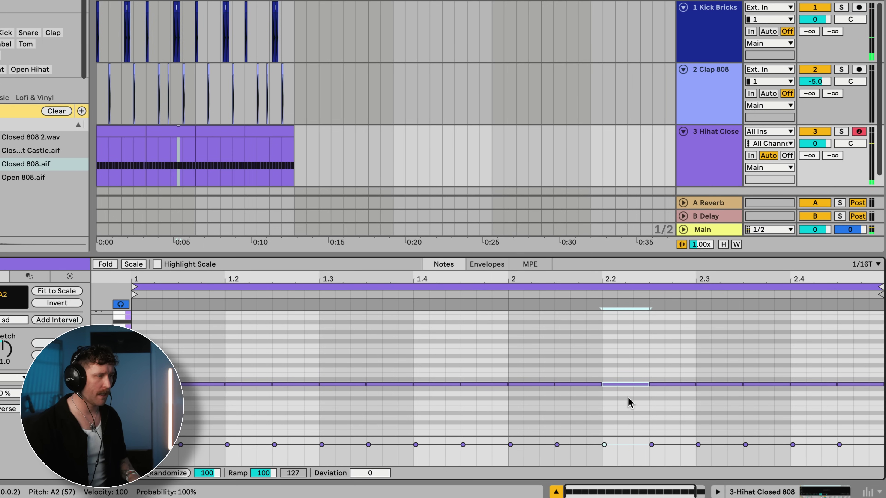
pyautogui.moveTo(627, 386); pyautogui.dragTo(662, 430)
pyautogui.scroll(-5, 662, 431)
pyautogui.moveTo(665, 332); pyautogui.dragTo(691, 331)
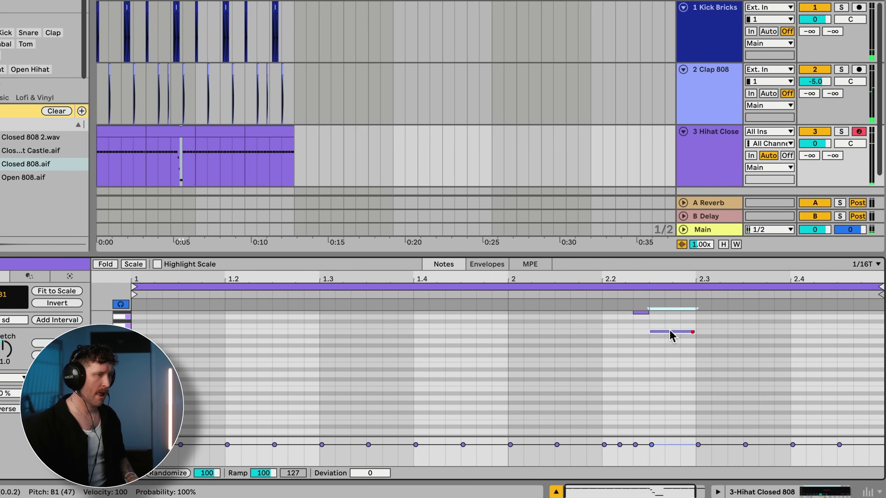
pyautogui.click(554, 293)
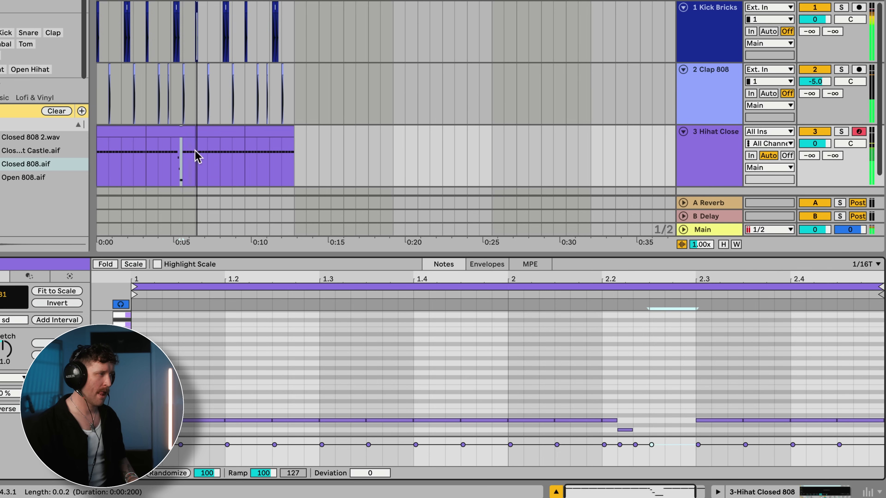
# Select the first two hi-hat clips together and repeat their pattern over bars 5 to 9.
pyautogui.click(123, 133)
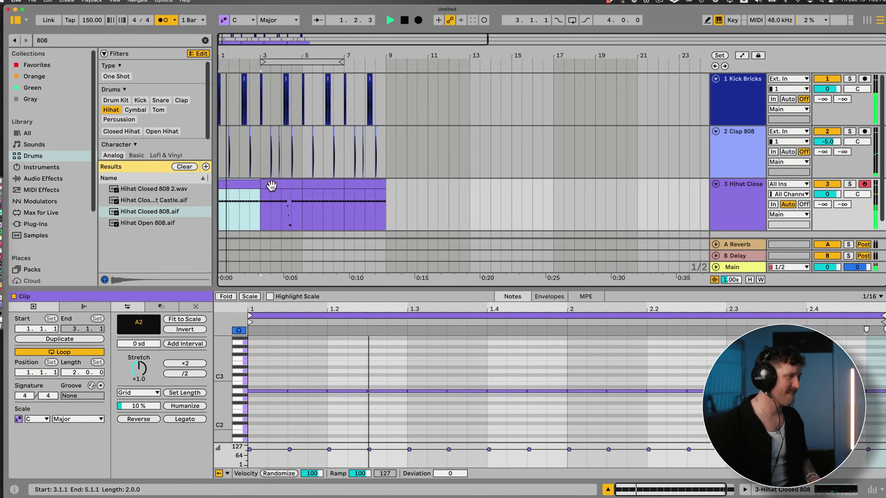
pyautogui.keyDown('shift'); pyautogui.click(159, 134); pyautogui.keyUp('shift')
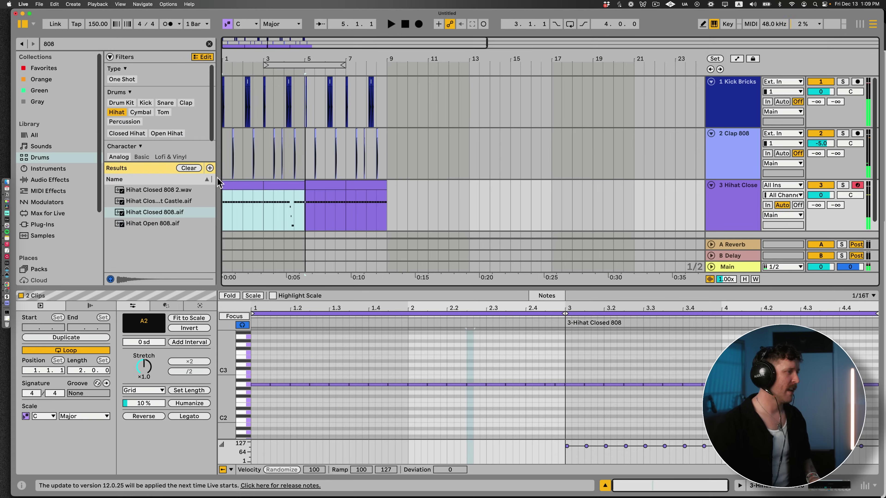
pyautogui.click(237, 184)
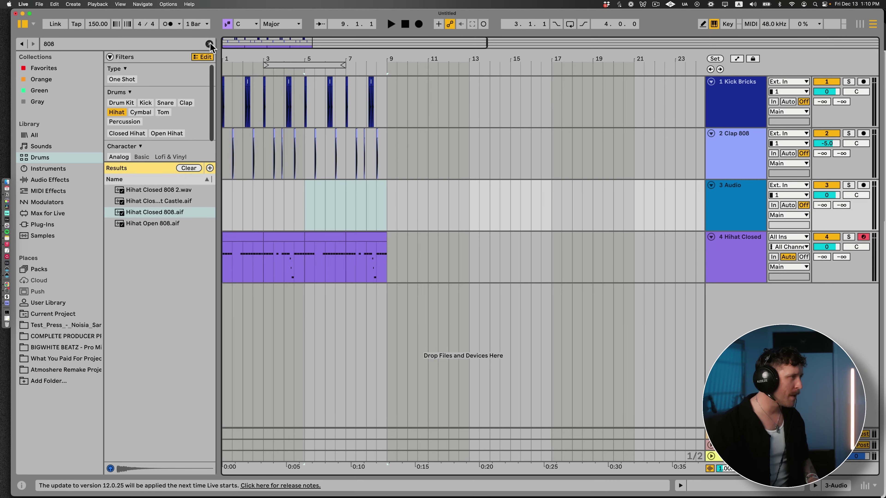
# Search the hi-hat samples for "laz" and preview the Lazy closed hi-hat.
pyautogui.click(210, 44)
pyautogui.write('laz')
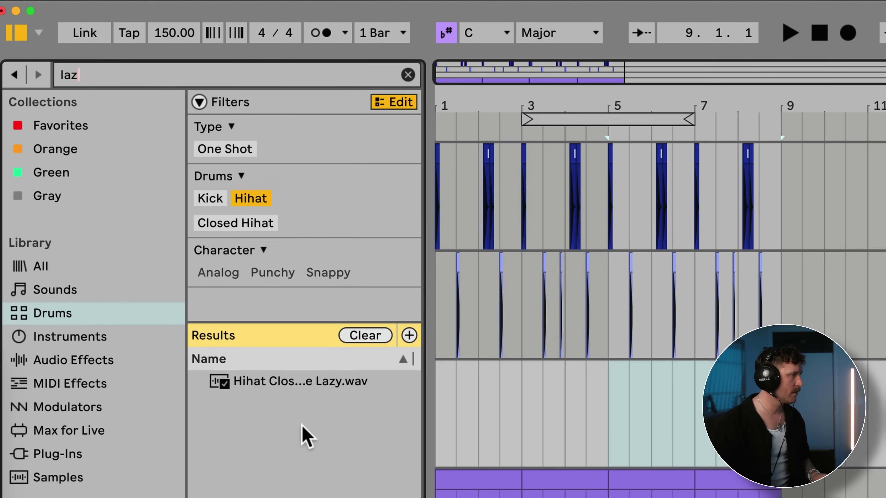
pyautogui.click(266, 382)
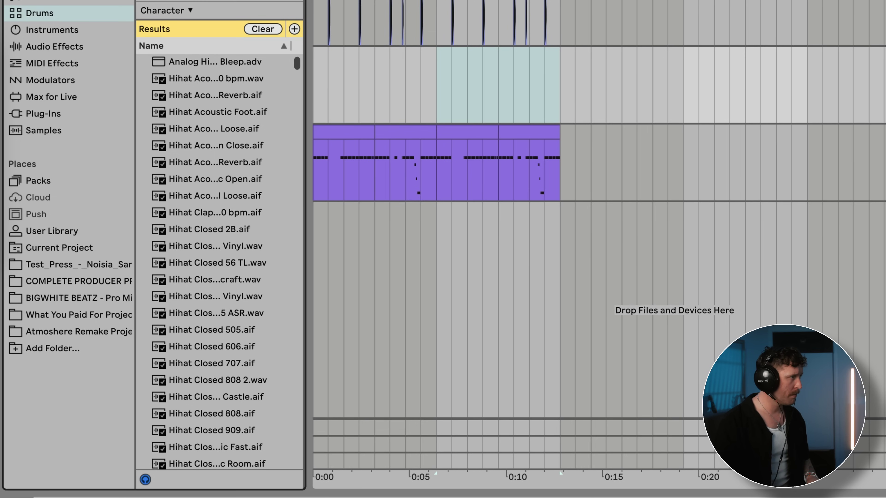
# Browse the Percussion samples and place an E-Perc one-shot on the empty audio track in bar 1.
pyautogui.click(206, 0)
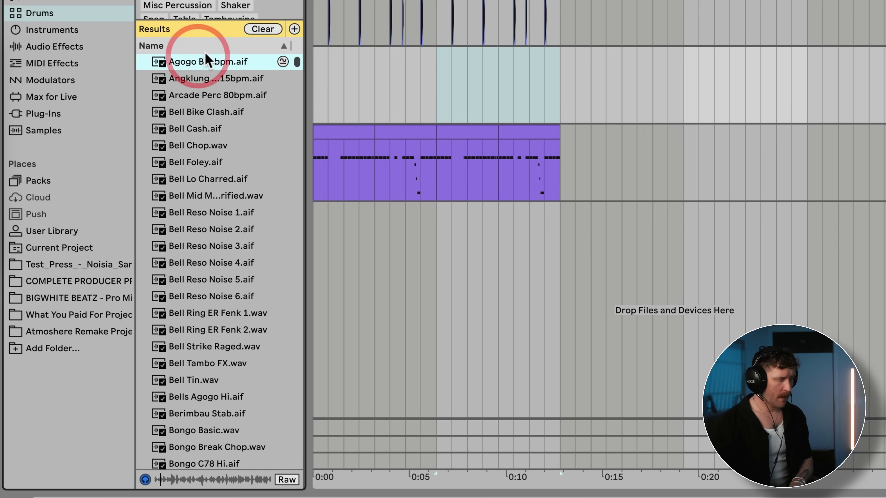
pyautogui.press('Down')
pyautogui.scroll(-10, 209, 279)
pyautogui.click(199, 445)
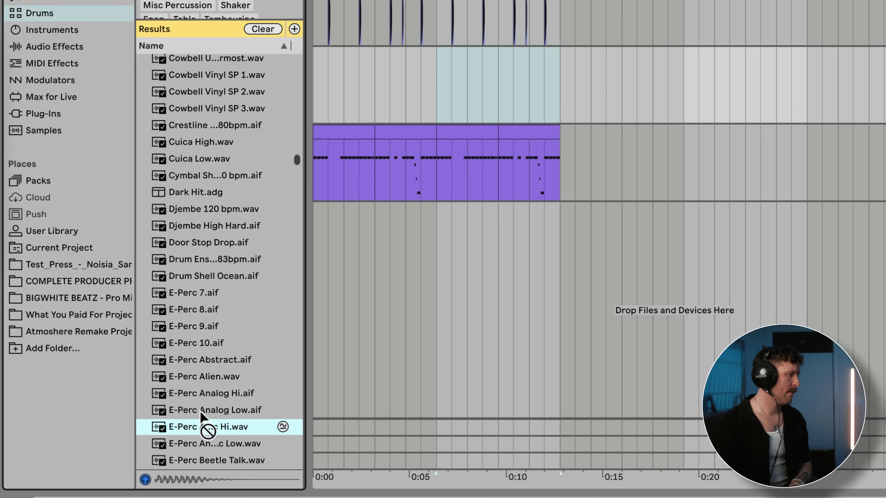
pyautogui.moveTo(199, 425); pyautogui.dragTo(331, 64)
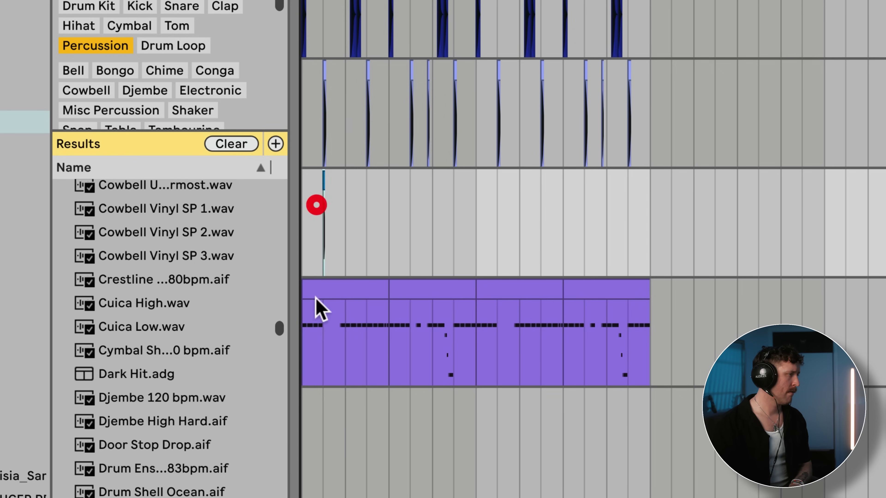
pyautogui.moveTo(197, 447); pyautogui.dragTo(317, 158)
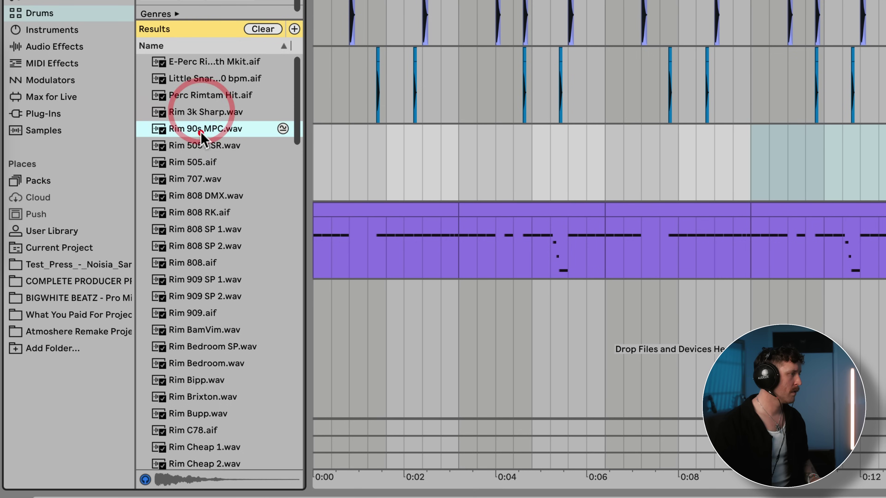
# Place Rim 3k Sharp.wav on the empty track at 1.2.3, just before the first clap, and repeat the hit in bar 2.
pyautogui.click(200, 109)
pyautogui.moveTo(195, 117); pyautogui.dragTo(439, 159)
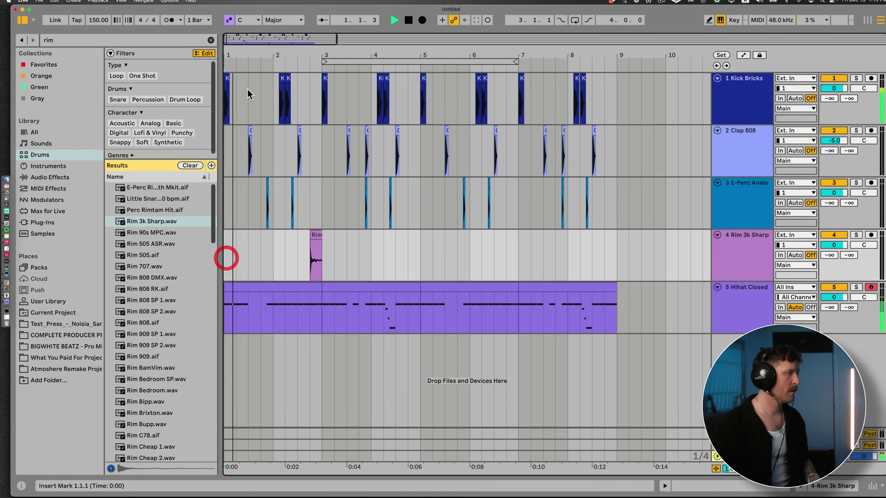
pyautogui.scroll(3, 382, 185)
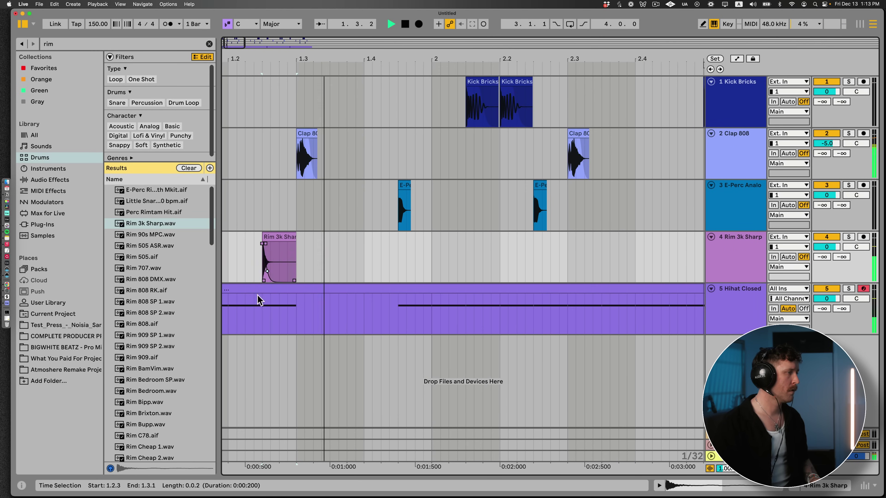
pyautogui.press('super+d')
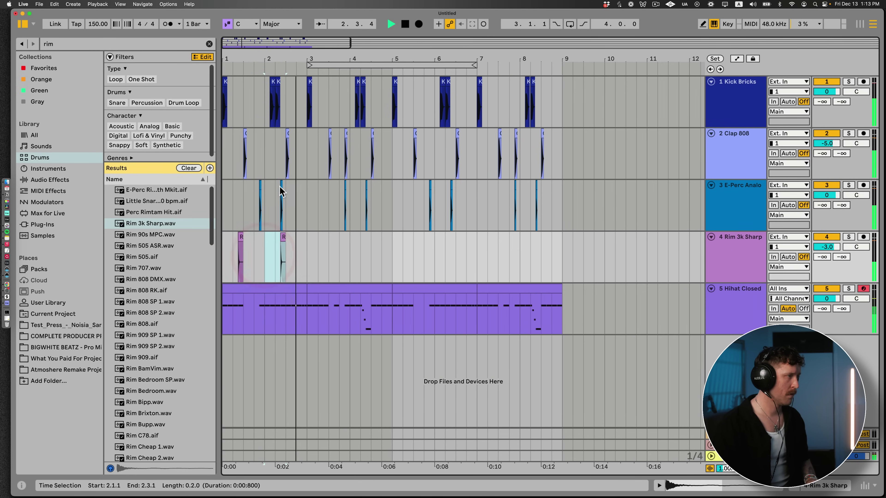
# Repeat the first two bars of the E-Perc and Rim 3k Sharp tracks three times, up to bar 9.
pyautogui.moveTo(281, 186); pyautogui.dragTo(168, 266)
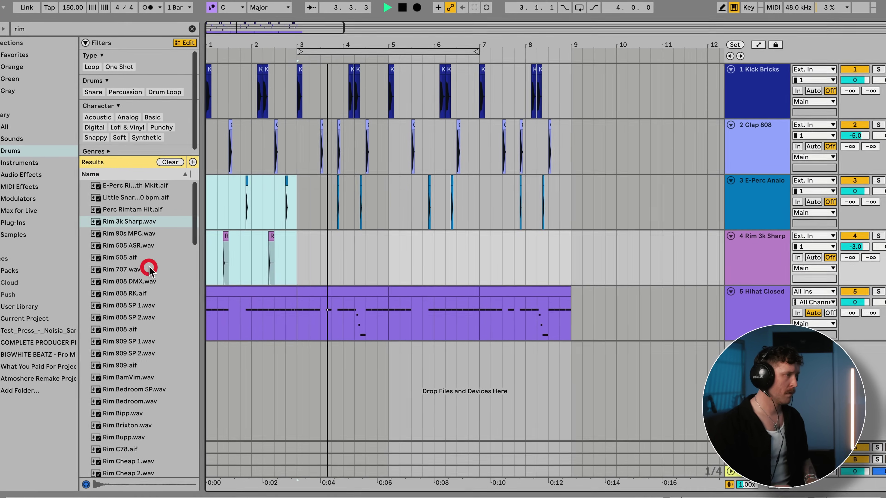
pyautogui.press('super+d')
pyautogui.press('super+d')
pyautogui.press('super+d')
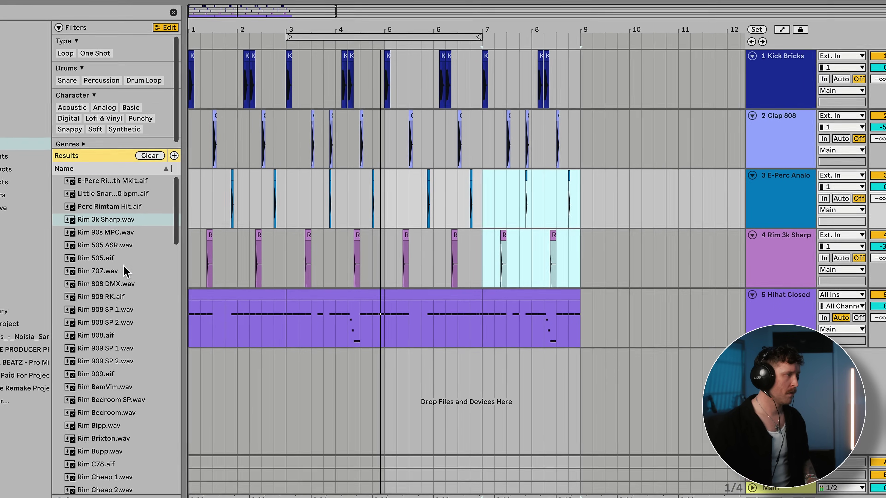
# Save the set as "HIP HOP YOUTUBE TUTORIAL" and collect all used media files into the project, including factory packs.
pyautogui.press('super+s')
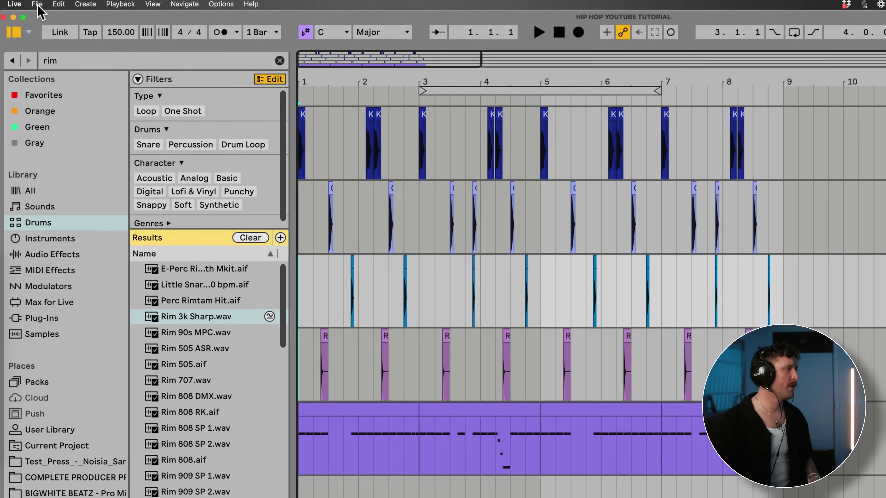
pyautogui.click(34, 4)
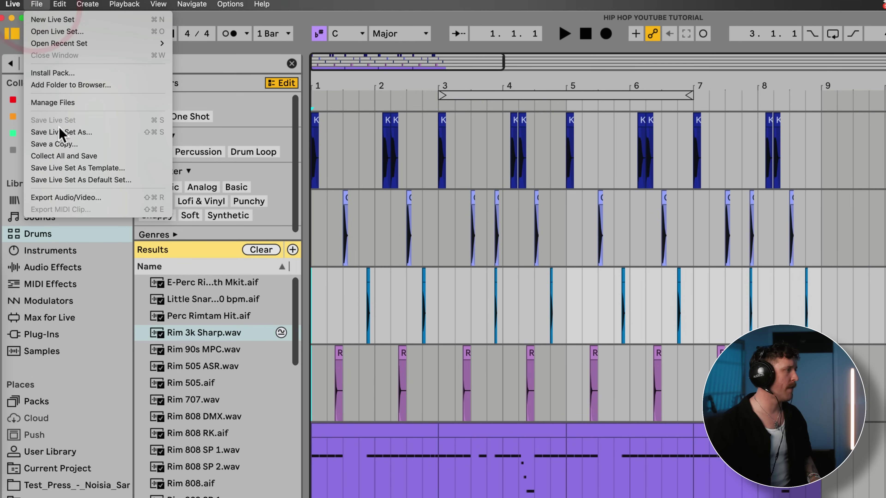
pyautogui.click(62, 157)
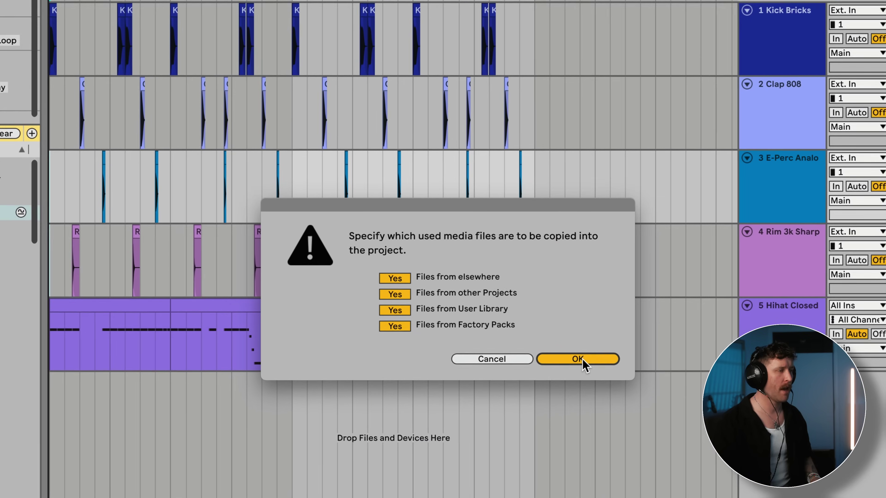
pyautogui.click(867, 487)
pyautogui.click(575, 364)
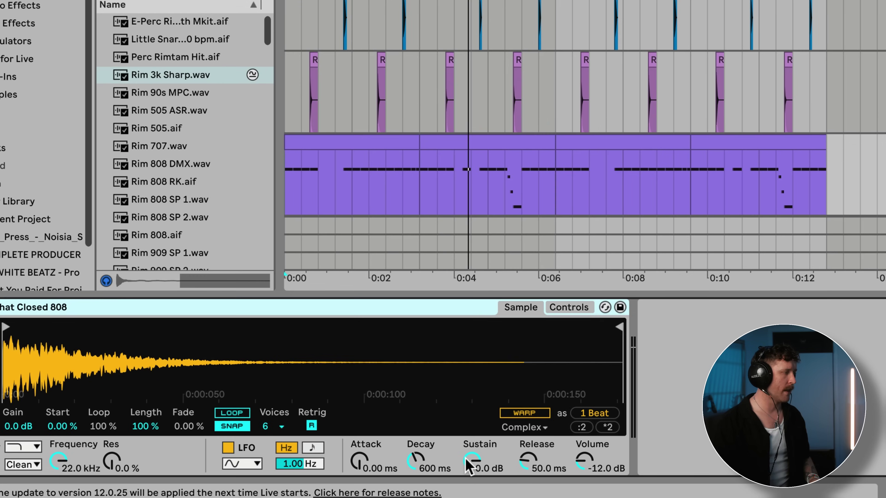
# Adjust the amplitude envelope of the Hihat Closed 808 instrument.
pyautogui.moveTo(337, 466); pyautogui.dragTo(338, 468)
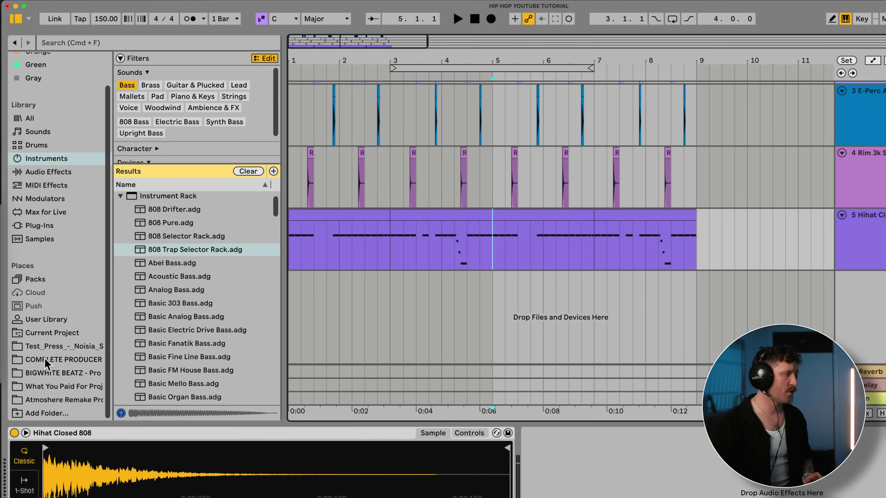
# Preview several bass samples in the 808's CPP folder of COMPLETE PRODUCER, including Destroyer, Saucy and ASTRO.
pyautogui.click(40, 362)
pyautogui.click(120, 143)
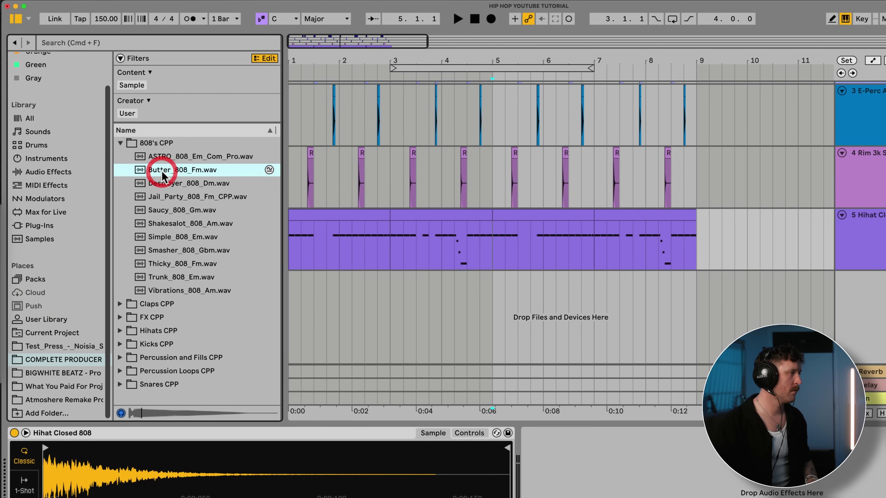
pyautogui.click(158, 182)
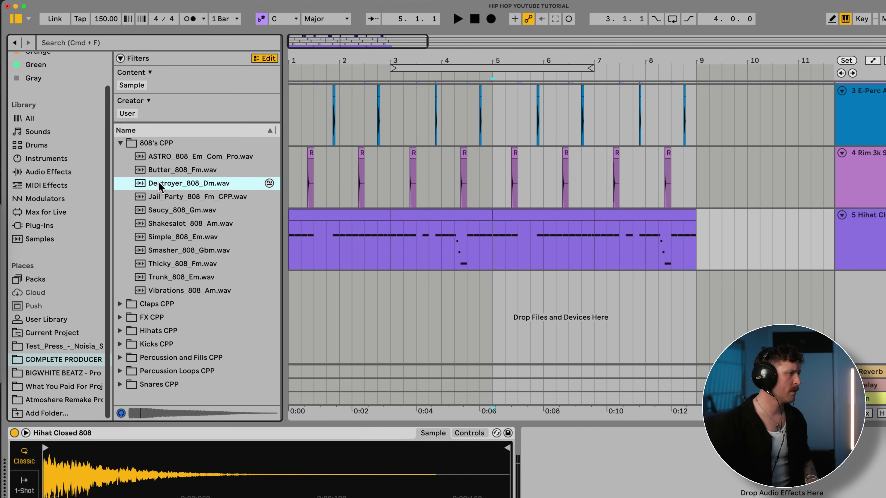
pyautogui.click(163, 220)
pyautogui.click(158, 209)
pyautogui.click(157, 155)
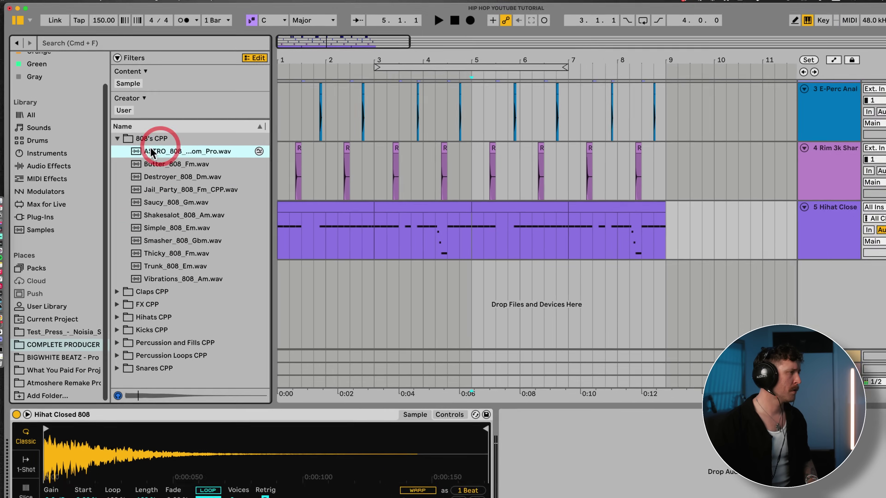
# Place ASTRO_808_Em_Com_Pro.wav on a new track at bar 1 and lay out a repeating long-short 808 pattern up to bar 9.
pyautogui.moveTo(153, 154); pyautogui.dragTo(279, 300)
pyautogui.moveTo(260, 56); pyautogui.dragTo(381, 290)
pyautogui.press('space')
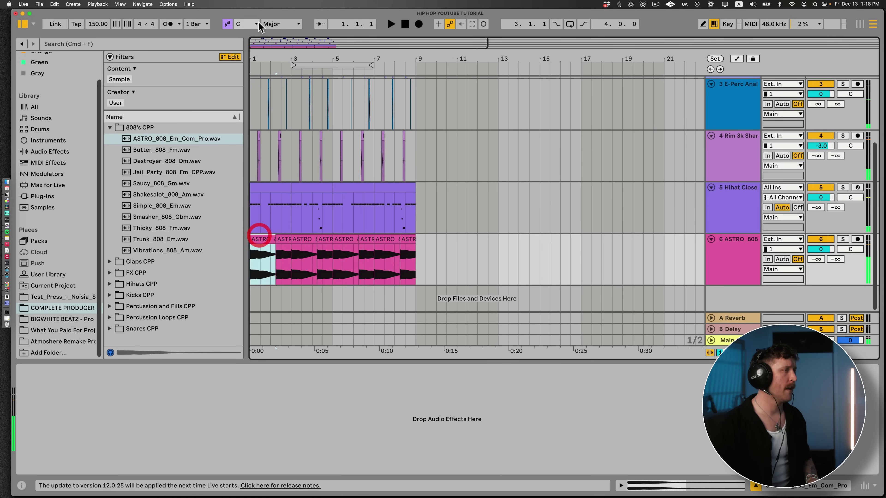
# Transpose the first ASTRO 808 clip up 5 semitones and the second up 7, extending both to meet the following clips.
pyautogui.moveTo(258, 58); pyautogui.dragTo(259, 100)
pyautogui.doubleClick(277, 239)
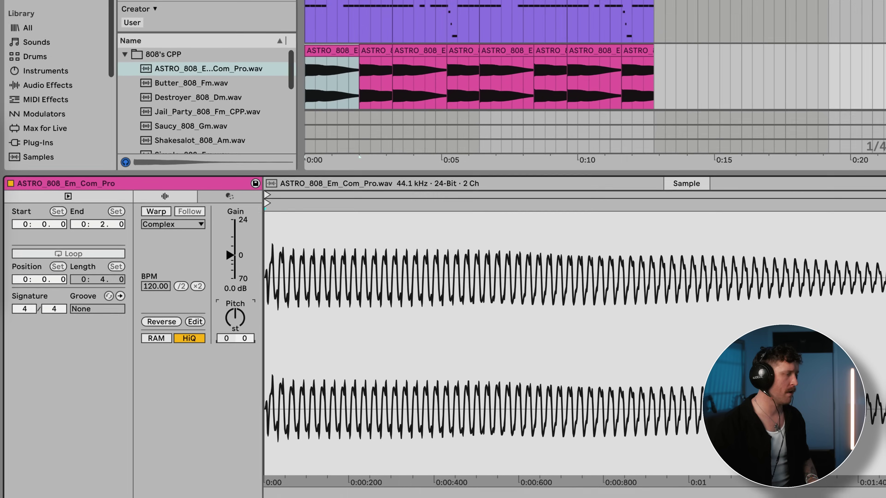
pyautogui.moveTo(195, 334); pyautogui.dragTo(195, 325)
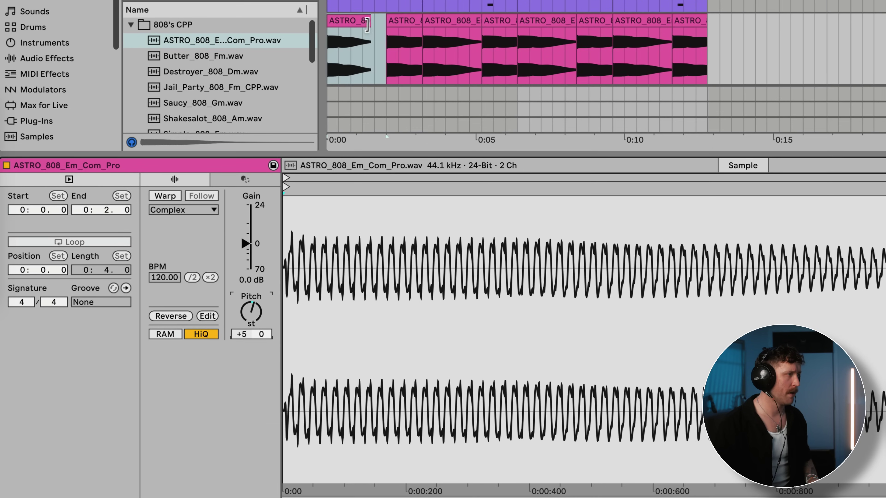
pyautogui.moveTo(367, 24); pyautogui.dragTo(385, 25)
pyautogui.click(397, 21)
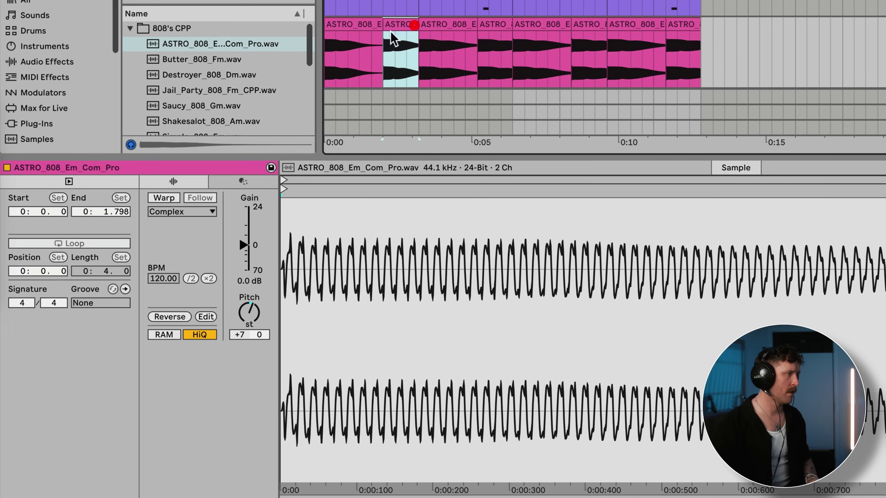
# Play back the beat from the start to check the retuned 808 clips, and examine the third clip's pitch.
pyautogui.click(366, 46)
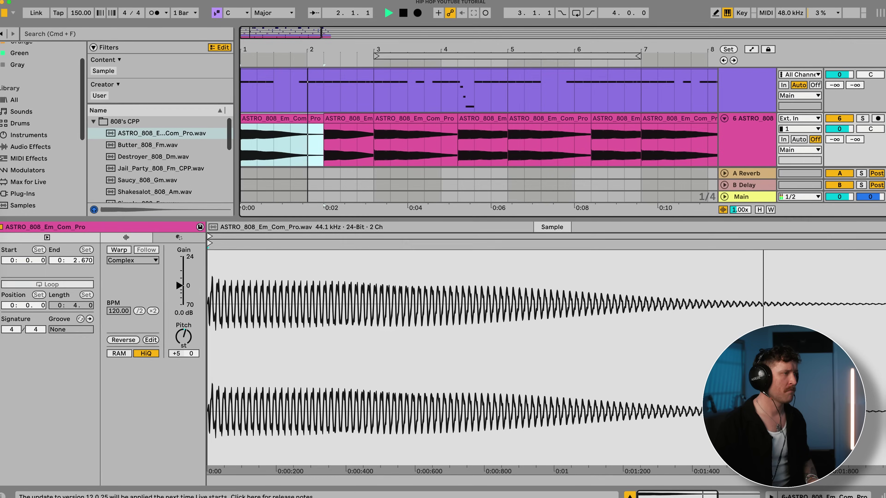
pyautogui.press('-')
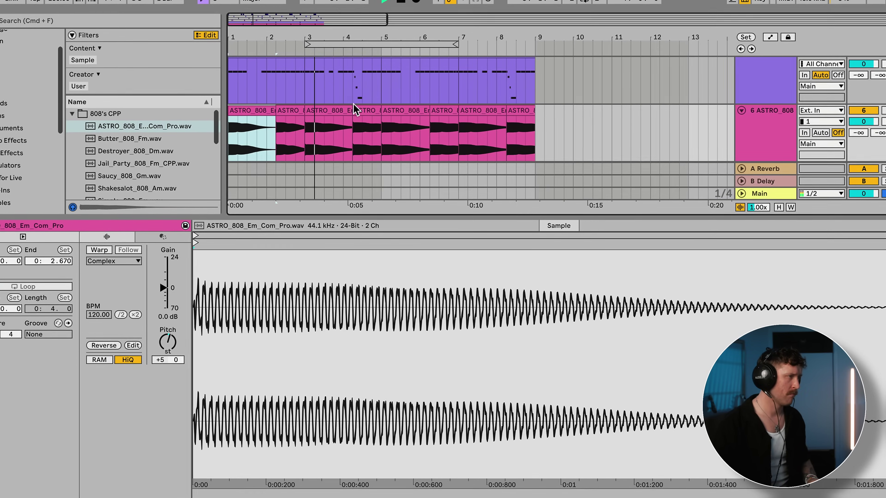
pyautogui.click(336, 127)
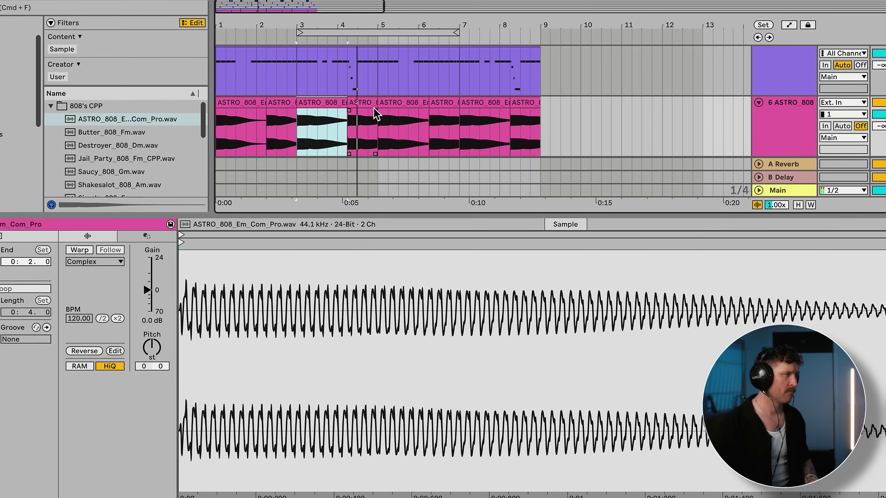
pyautogui.click(778, 129)
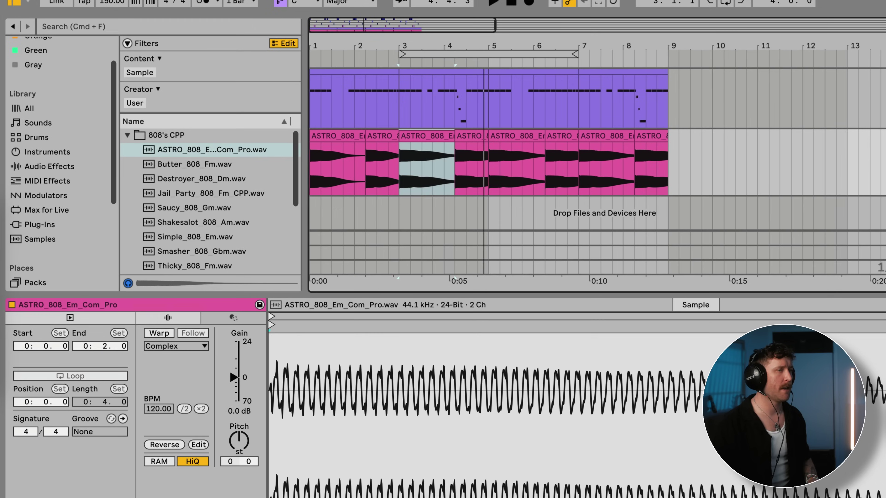
# Add a Simpler track below the ASTRO 808 track and load the 808 clip at bar 3 into it as its sample.
pyautogui.press('super+t')
pyautogui.click(43, 161)
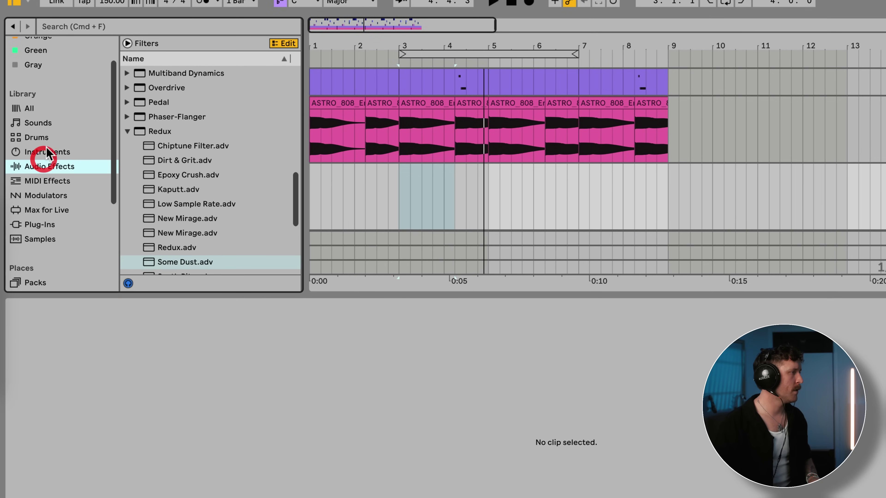
pyautogui.click(126, 131)
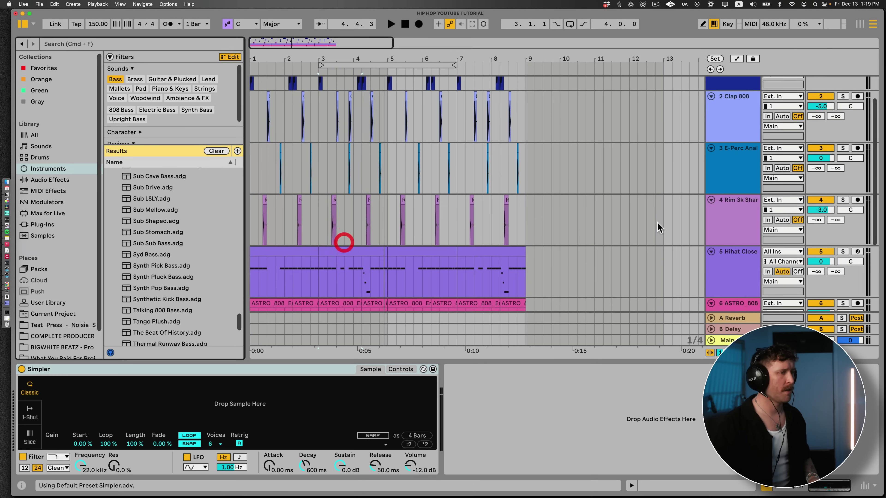
pyautogui.scroll(-4, 733, 286)
pyautogui.click(736, 243)
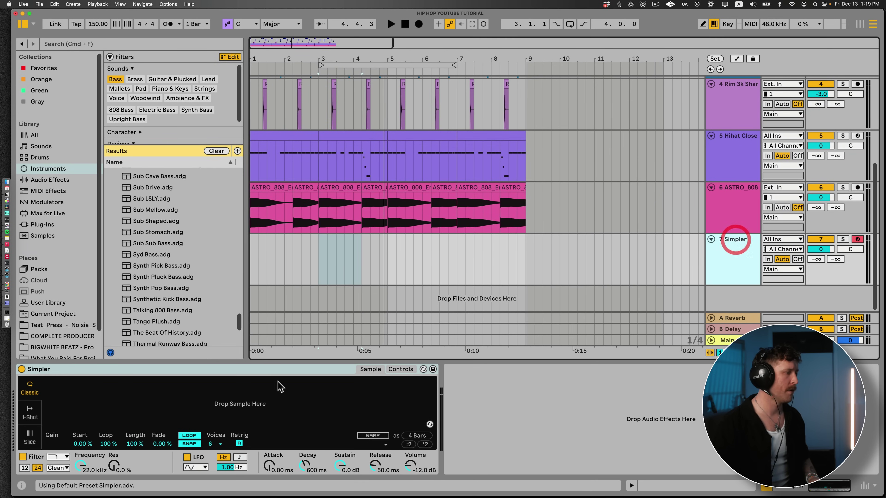
pyautogui.click(260, 375)
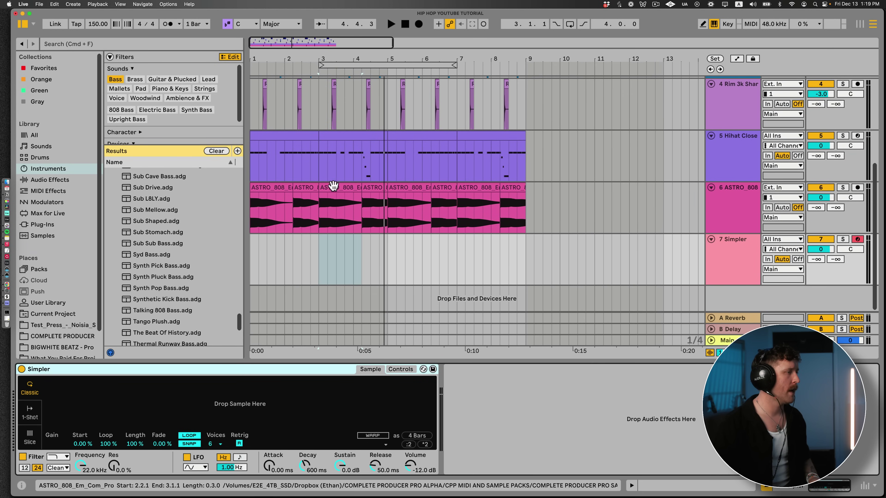
pyautogui.moveTo(341, 185); pyautogui.dragTo(244, 387)
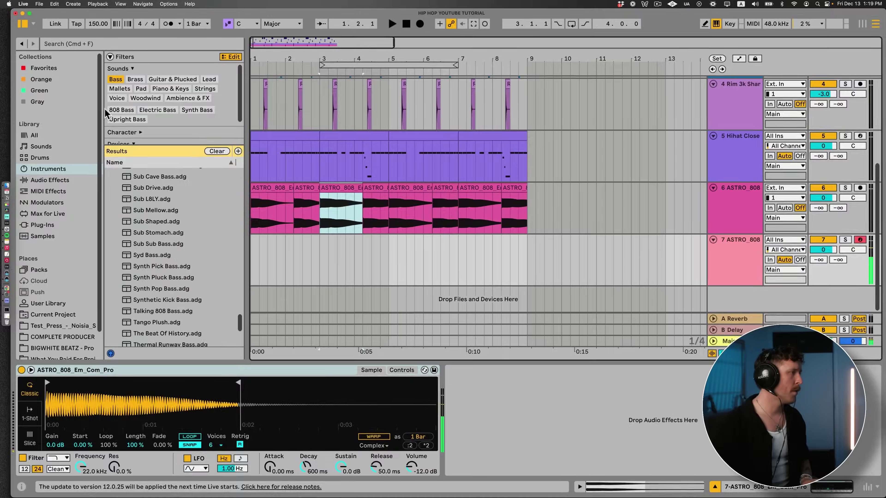
# Filter the instruments by Bass and preview Analog presets such as Basic Analog Bass, Bass Valley and the Dual OSC basses.
pyautogui.click(115, 79)
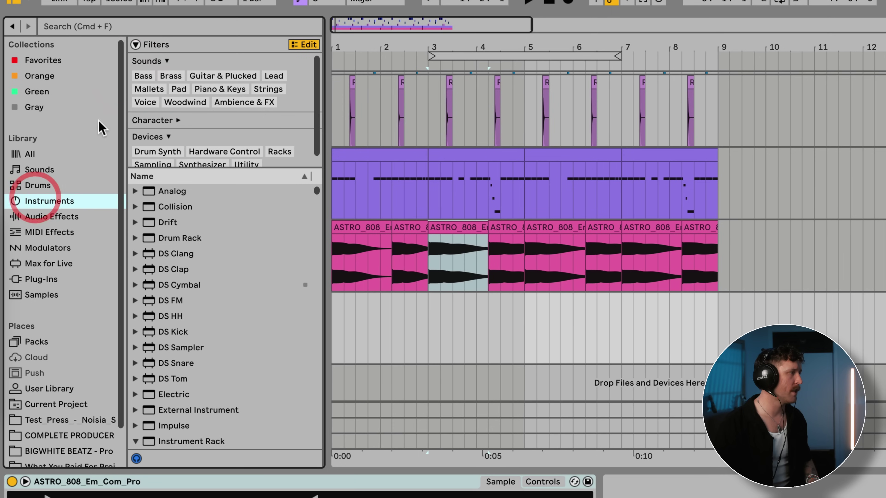
pyautogui.click(143, 75)
pyautogui.click(135, 238)
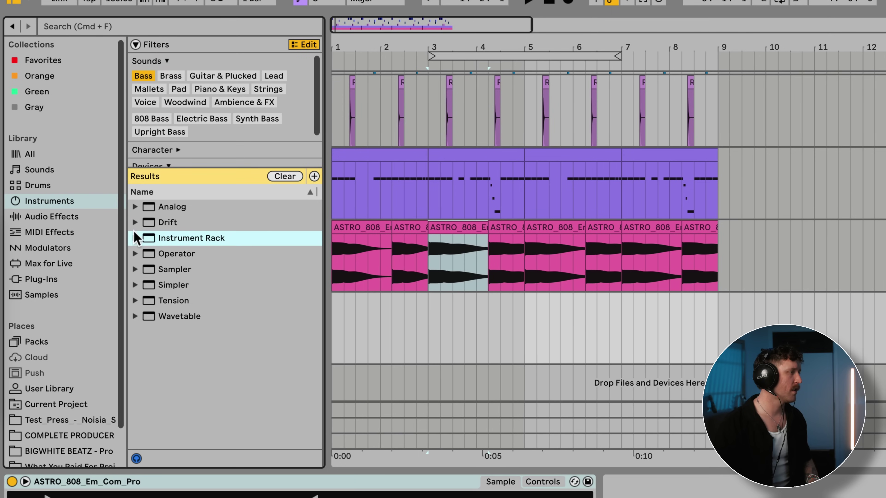
pyautogui.click(135, 207)
pyautogui.click(177, 222)
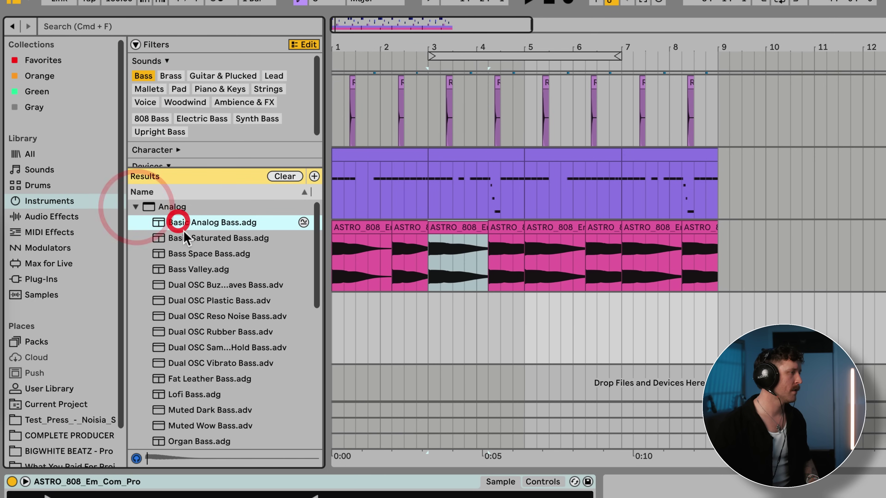
pyautogui.click(201, 269)
pyautogui.scroll(-2, 205, 279)
pyautogui.click(212, 288)
pyautogui.scroll(-7, 214, 295)
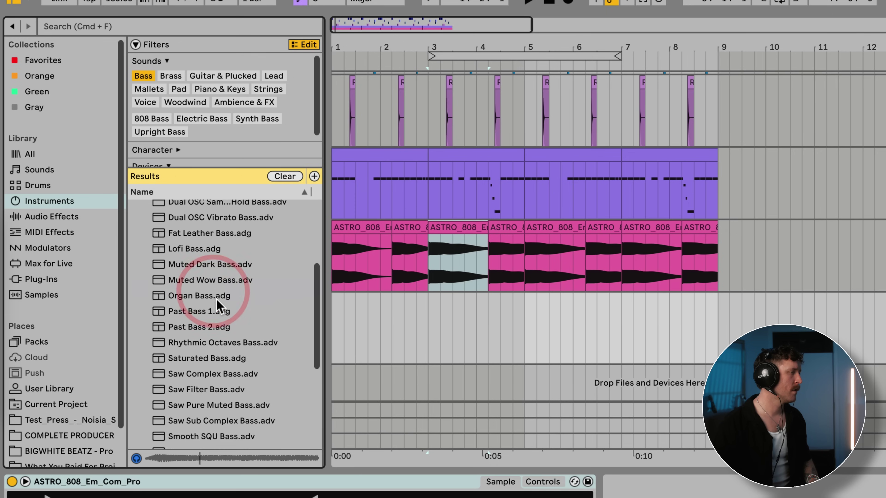
pyautogui.scroll(-6, 231, 333)
pyautogui.scroll(10, 209, 314)
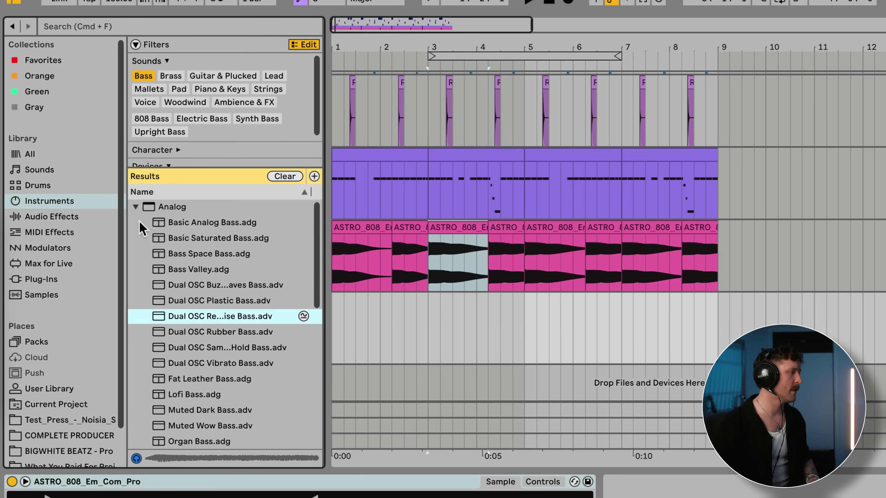
# Replace the Simpler on track 7 with the 808 Trap Selector Rack and delete the ASTRO 808 audio track.
pyautogui.click(135, 207)
pyautogui.click(135, 222)
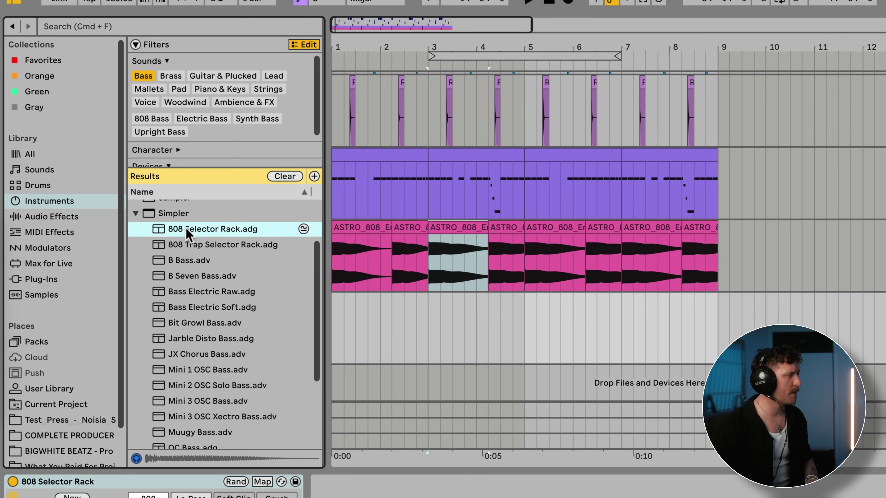
pyautogui.click(187, 245)
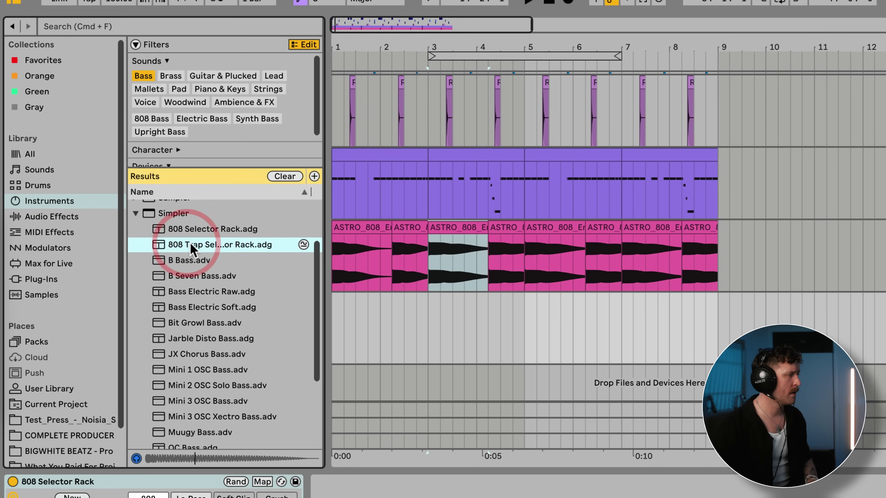
pyautogui.moveTo(203, 455); pyautogui.dragTo(182, 485)
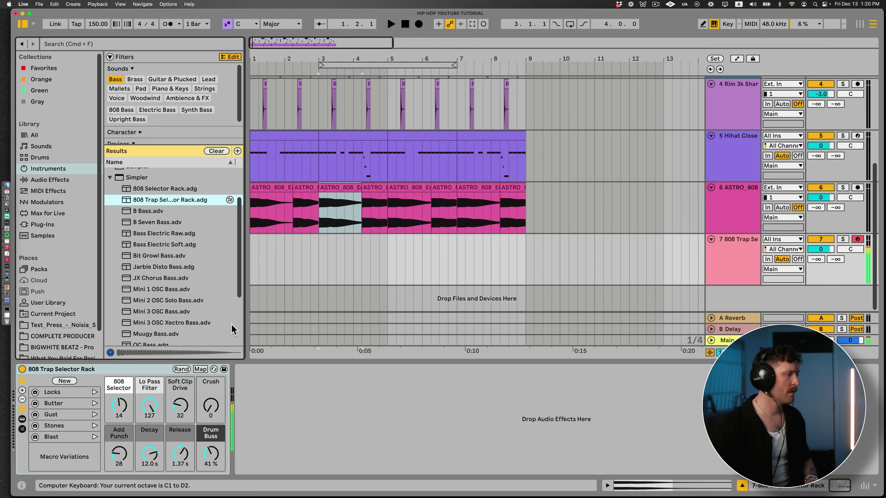
pyautogui.click(745, 194)
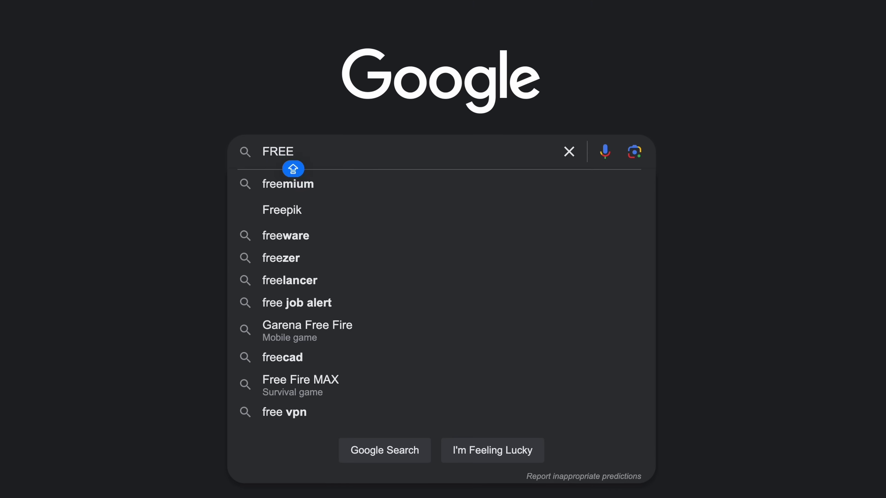
# Switch to Google and search for FREE 808.
pyautogui.write('808')
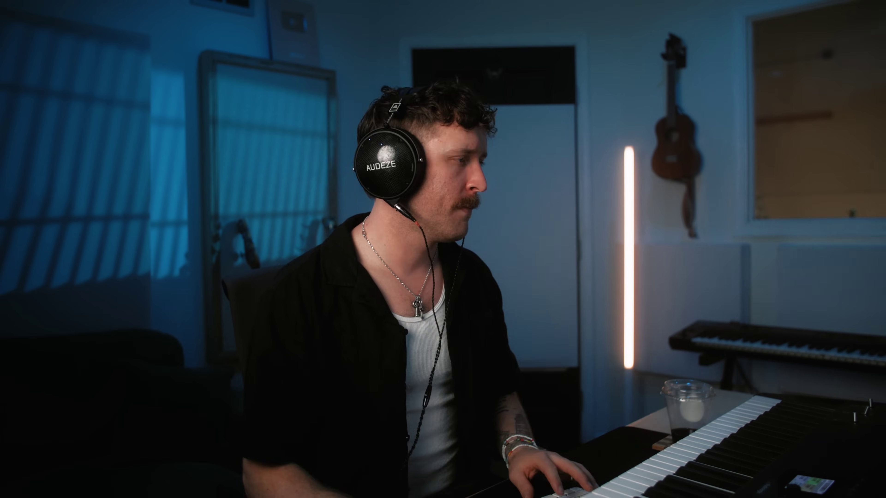
# Try ASTRO_808_Em_Com_Pro.wav from the COMPLETE PRODUCER folder on a new audio track below the 808 rack.
pyautogui.click(58, 436)
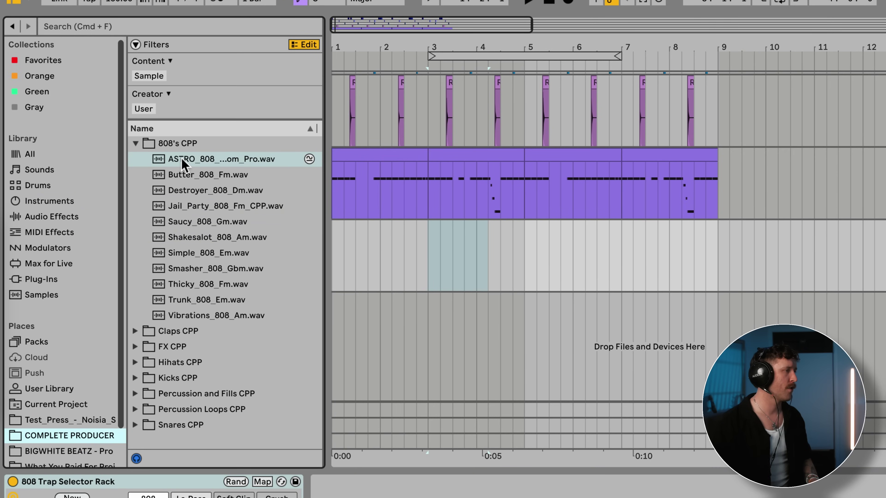
pyautogui.moveTo(182, 159); pyautogui.dragTo(388, 221)
pyautogui.moveTo(454, 330); pyautogui.dragTo(455, 332)
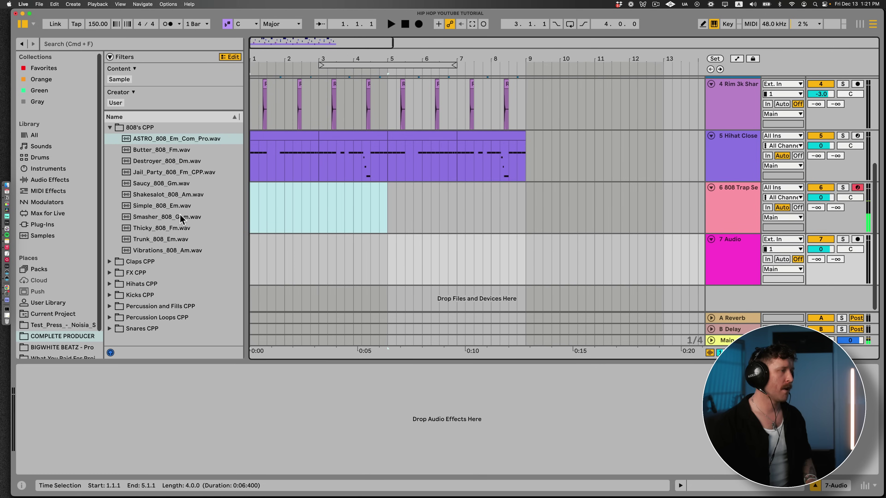
pyautogui.click(180, 218)
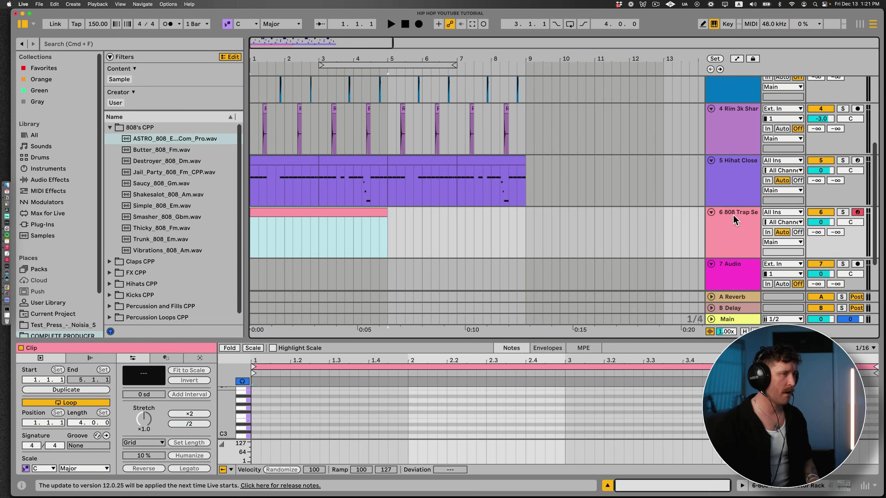
# Write a four-bar MIDI bass clip at bar 1 of the 808 Trap Selector track, with a higher sustained pitch for bars 1–2 and E0 from bar 3.
pyautogui.click(733, 218)
pyautogui.scroll(-3, 528, 258)
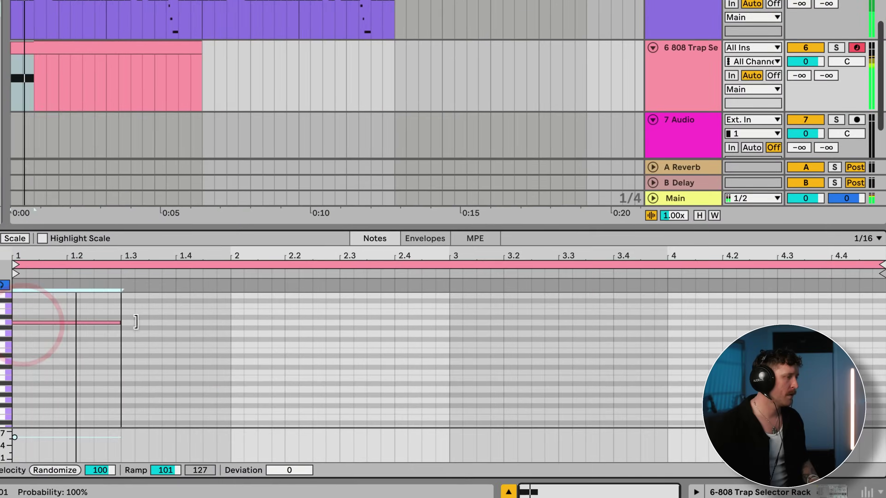
pyautogui.moveTo(135, 318); pyautogui.dragTo(219, 318)
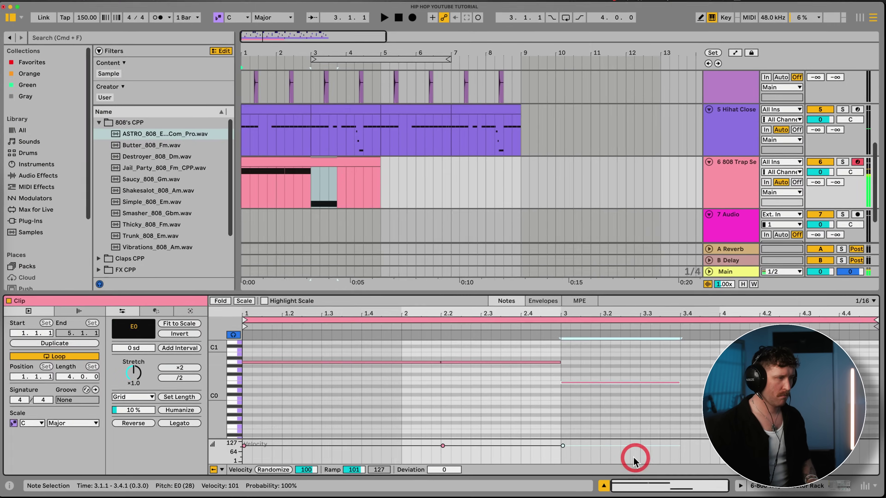
# Adjust the 808 Trap Selector Rack to selector 21, Add Punch 13, Decay 21.3 s and Drum Buss 3.9 %.
pyautogui.hotkey('shift', 'Tab')
pyautogui.moveTo(143, 458); pyautogui.dragTo(136, 453)
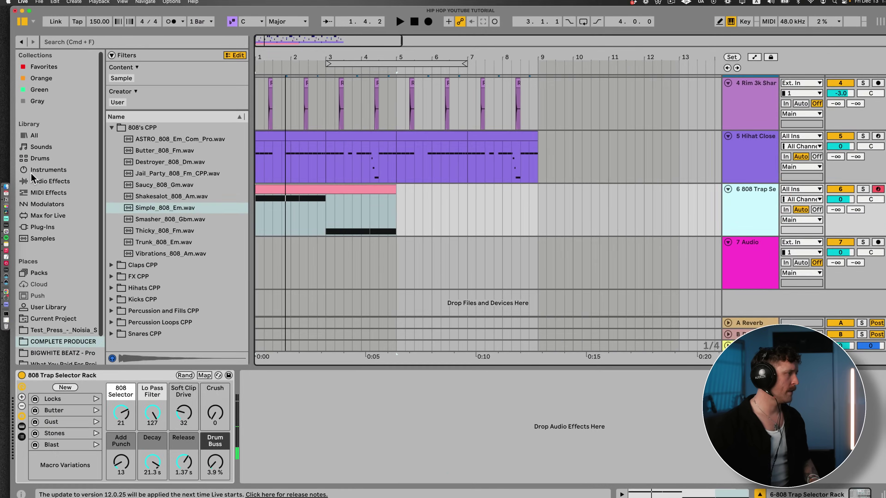
# Replace the 808 Trap Selector Rack with B Bass.adv, setting its sustain to -45 dB and its decay to 3.36 s.
pyautogui.click(31, 178)
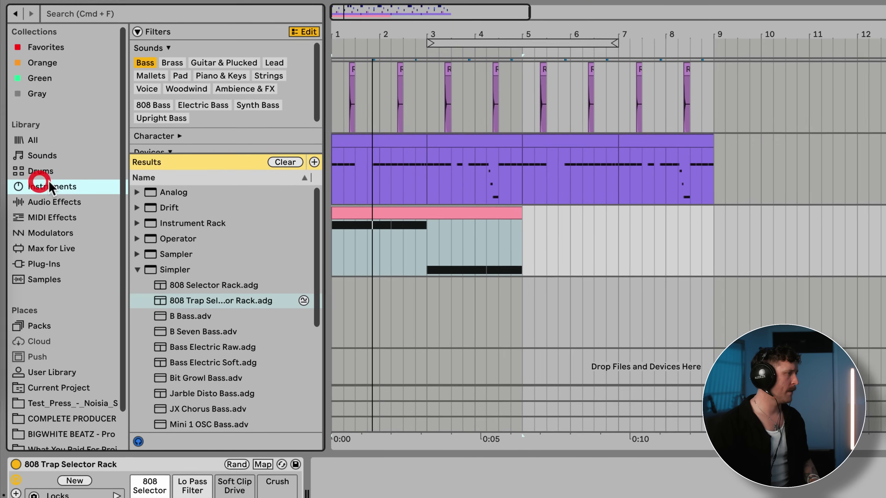
pyautogui.moveTo(191, 239); pyautogui.dragTo(195, 302)
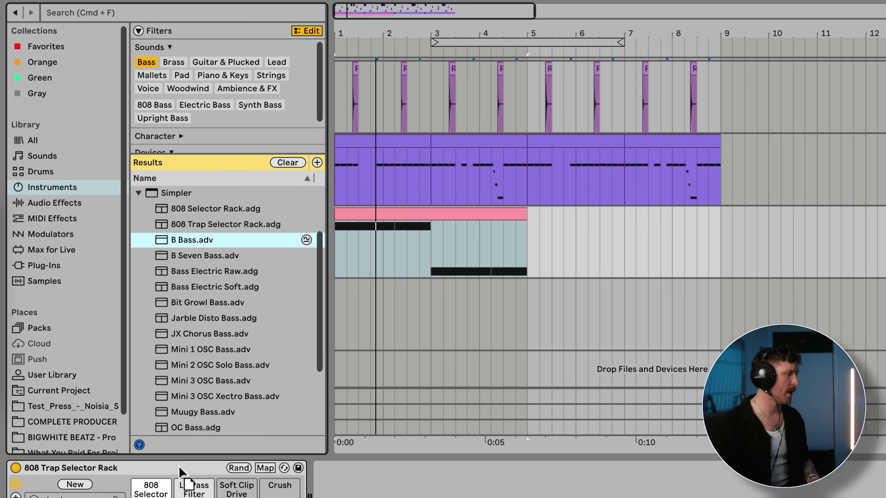
pyautogui.moveTo(180, 472); pyautogui.dragTo(181, 475)
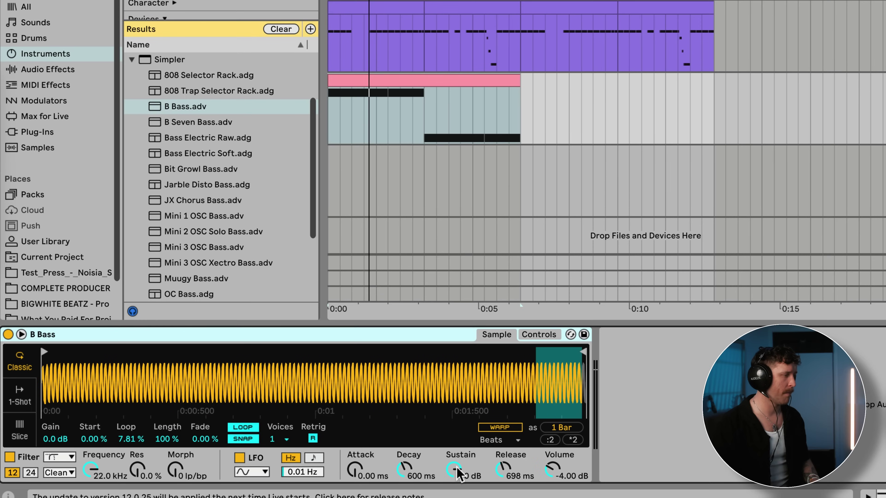
pyautogui.moveTo(459, 474); pyautogui.dragTo(460, 486)
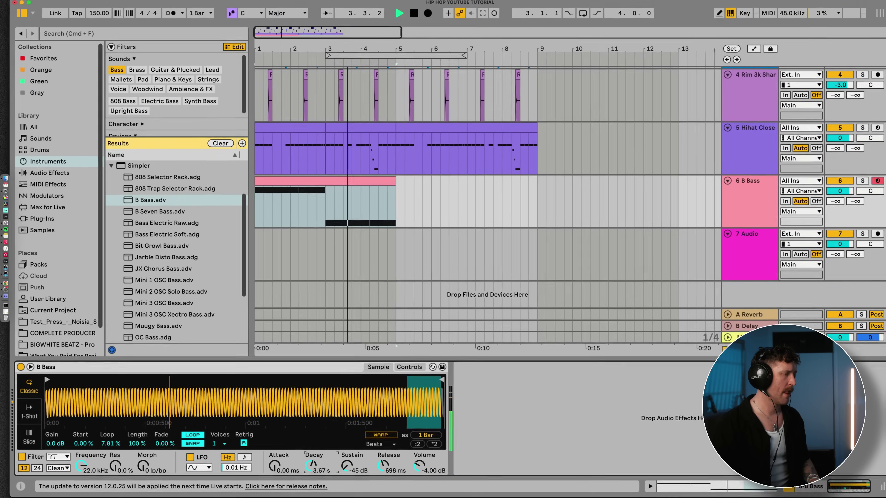
# Select all tracks from Kick Bricks to 7 Audio and lower their volumes together by 2 dB.
pyautogui.click(738, 283)
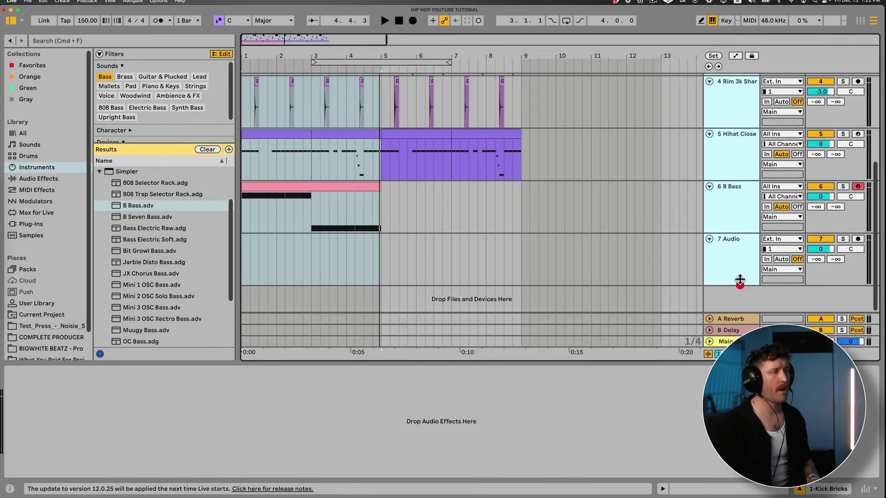
pyautogui.scroll(5, 713, 254)
pyautogui.click(702, 16)
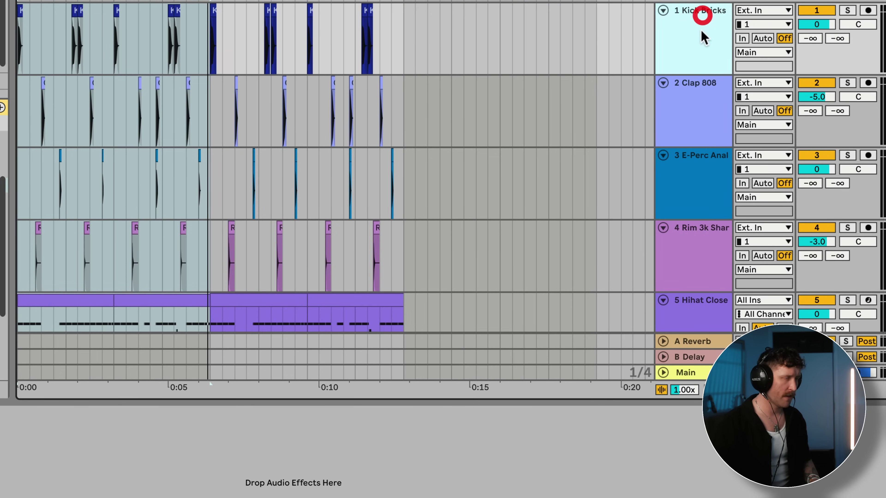
pyautogui.scroll(-5, 706, 71)
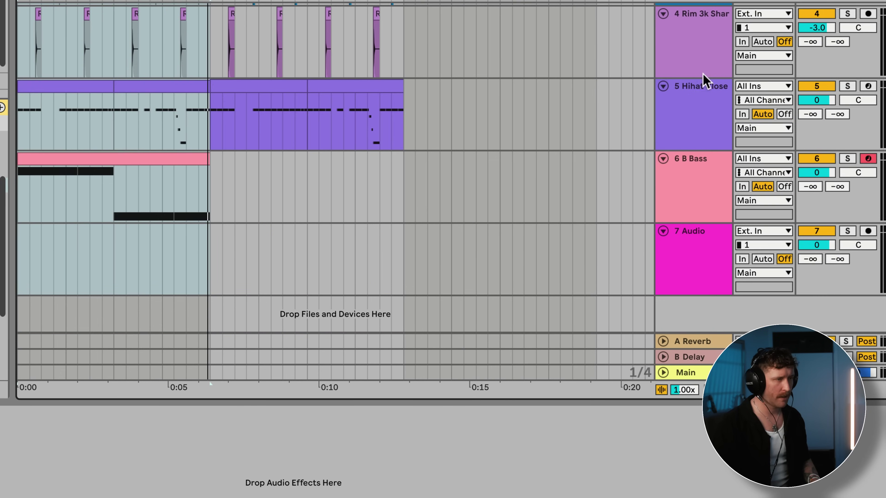
pyautogui.keyDown('shift'); pyautogui.click(704, 241); pyautogui.keyUp('shift')
pyautogui.click(815, 243)
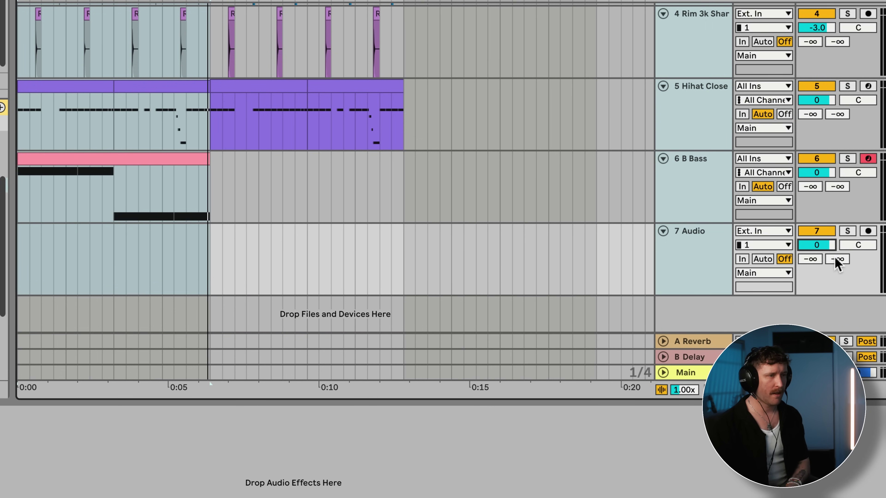
pyautogui.press('Down')
# Play back the beat at the lowered levels and duplicate the four-bar B Bass clip so it runs up to bar 9.
pyautogui.click(89, 158)
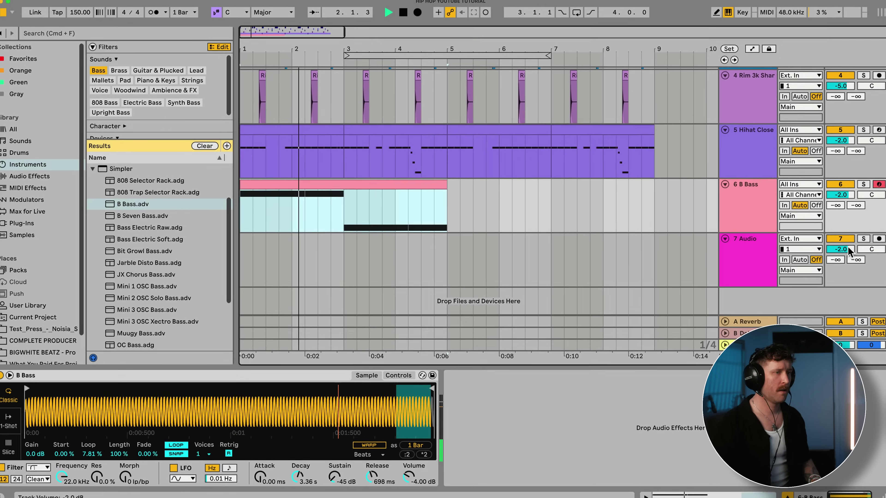
pyautogui.scroll(2, 784, 235)
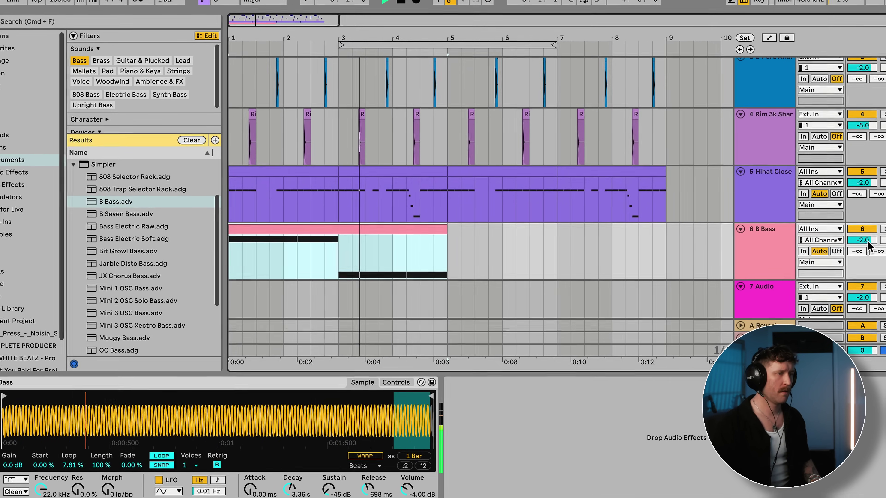
pyautogui.scroll(-2, 878, 241)
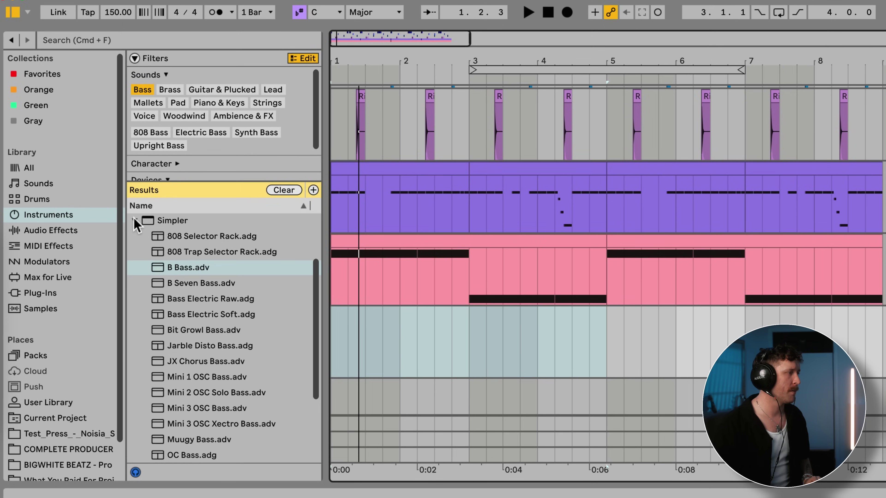
# Filter the instruments to Lead sounds and load Basic Sine Drive Lead.adg onto the empty MIDI track 7.
pyautogui.click(137, 90)
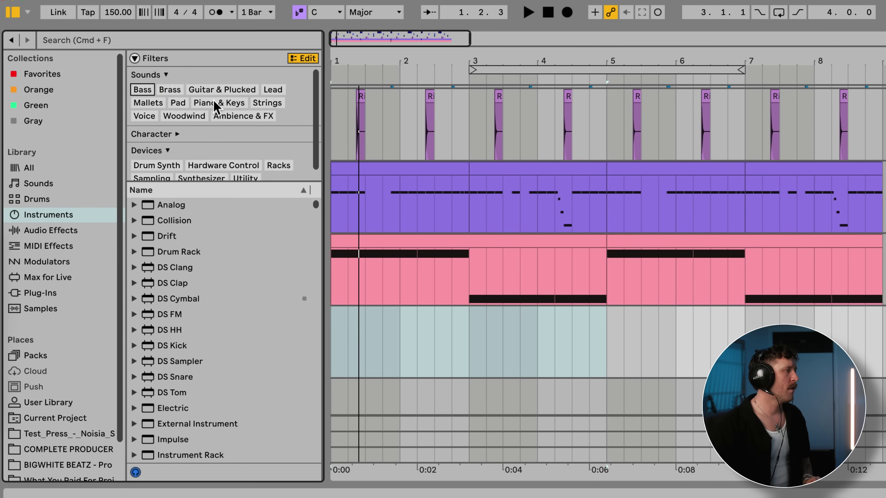
pyautogui.click(265, 103)
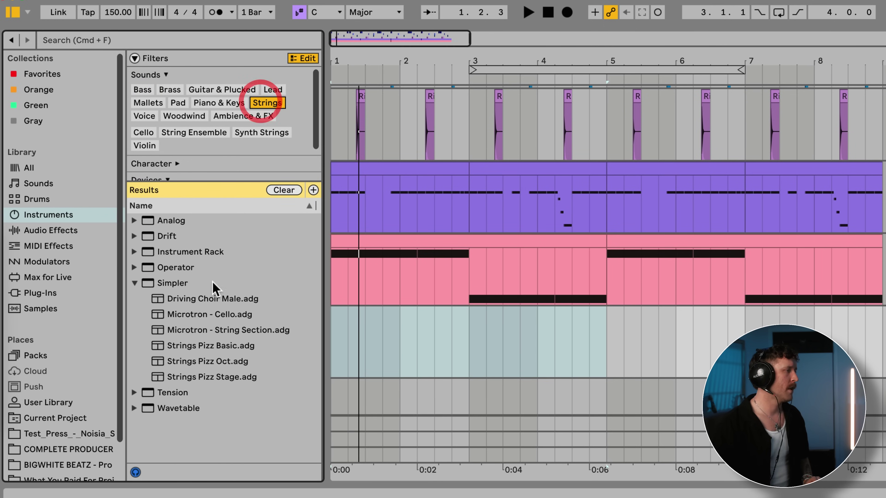
pyautogui.click(267, 103)
pyautogui.click(273, 89)
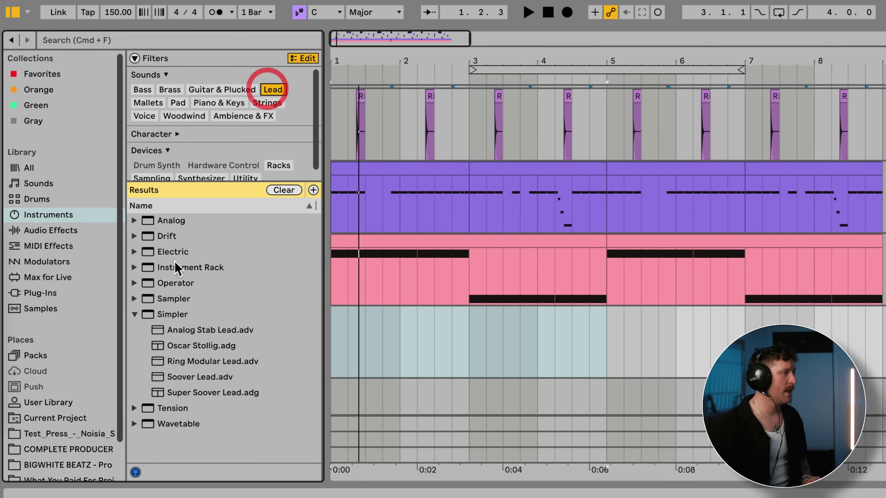
pyautogui.scroll(-3, 210, 337)
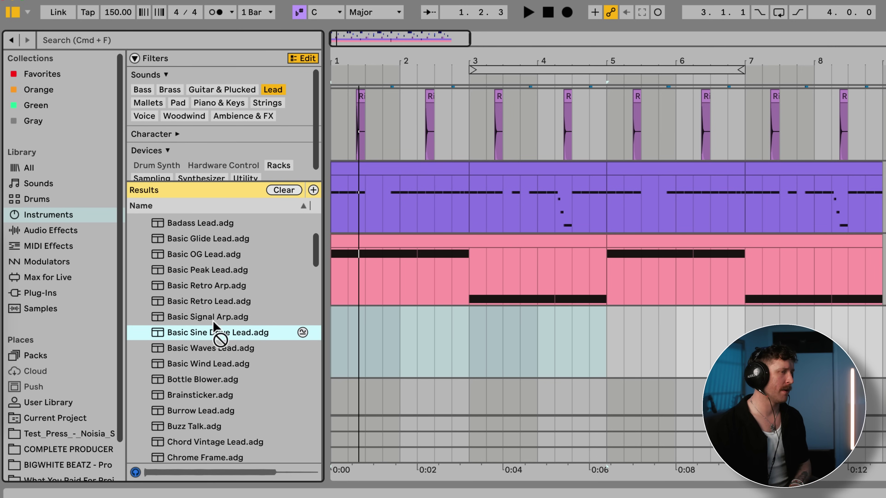
pyautogui.moveTo(614, 337); pyautogui.dragTo(615, 337)
# Insert a four-bar MIDI clip on the lead track, solo the track, and write a melody with low notes spanning E2 to C4.
pyautogui.press('super+shift+m')
pyautogui.click(841, 150)
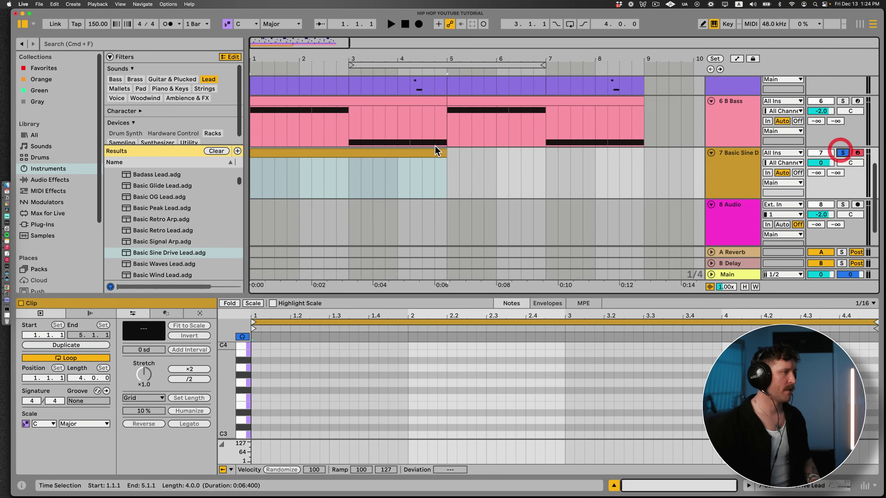
pyautogui.click(388, 146)
pyautogui.moveTo(513, 291); pyautogui.dragTo(520, 215)
pyautogui.moveTo(203, 353); pyautogui.dragTo(636, 414)
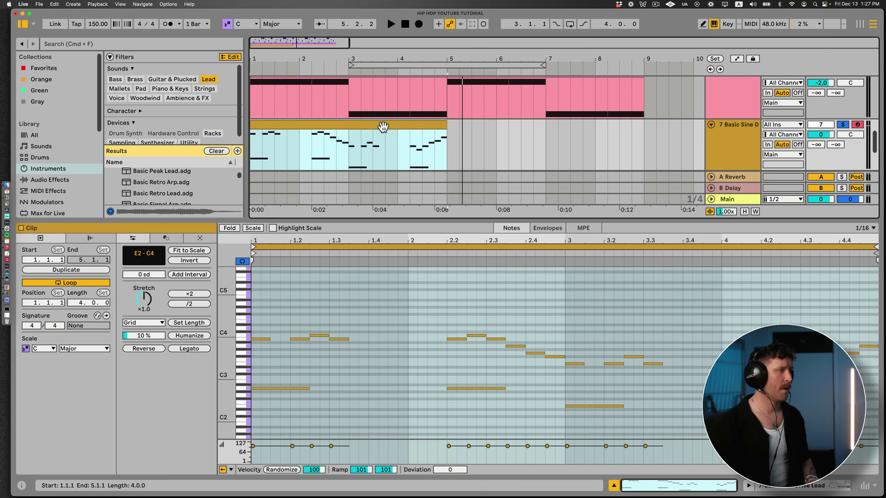
# Duplicate the four-bar melody clip on track 7 so it runs up to bar 9.
pyautogui.click(370, 106)
pyautogui.press('super+d')
pyautogui.click(794, 104)
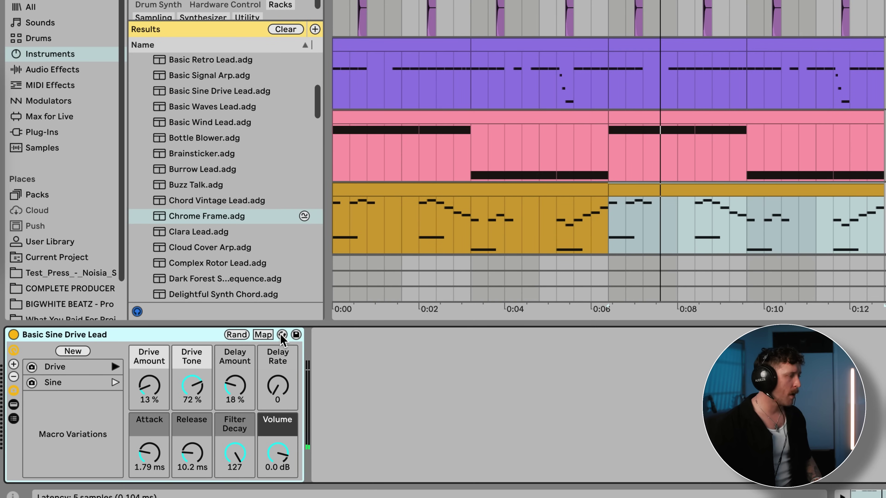
# Swap the lead for Drifting Interferences.adg with cutoff 3.59 kHz, attack 1.02 ms, release 13.8 ms, Echo Rate 3/16 and Echo Amount 9.7 %.
pyautogui.click(282, 335)
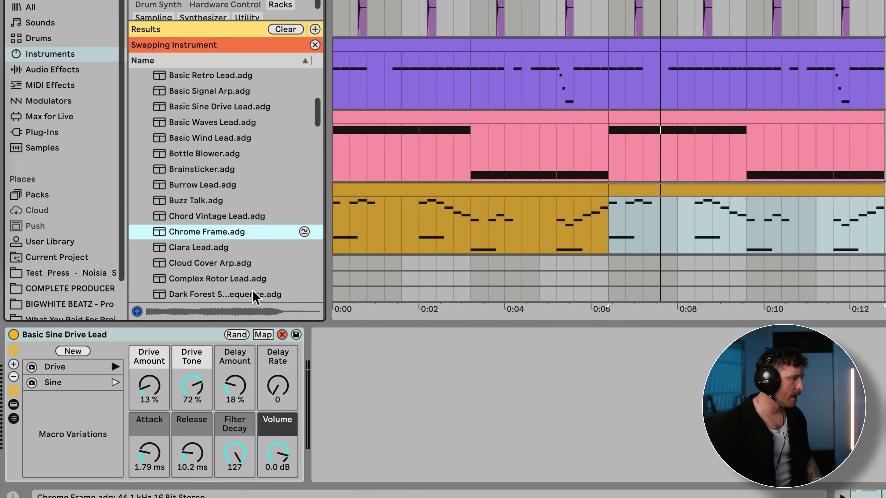
pyautogui.click(191, 247)
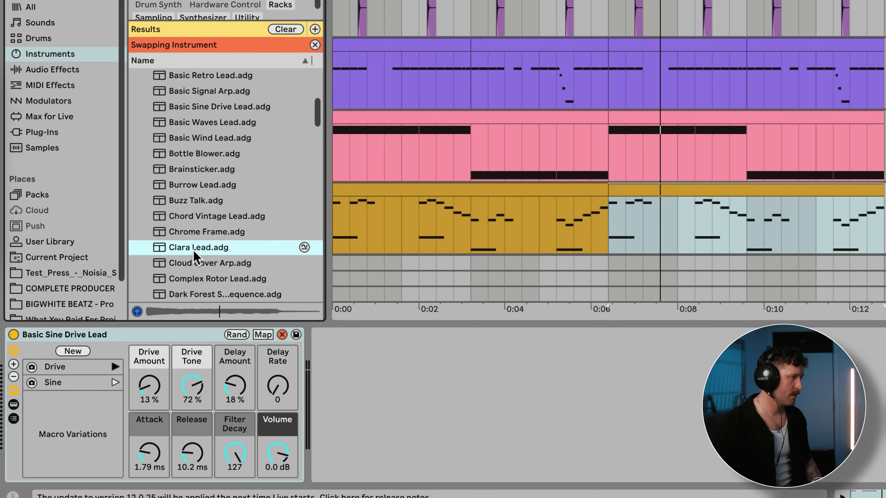
pyautogui.doubleClick(193, 246)
pyautogui.scroll(-4, 209, 244)
pyautogui.doubleClick(205, 227)
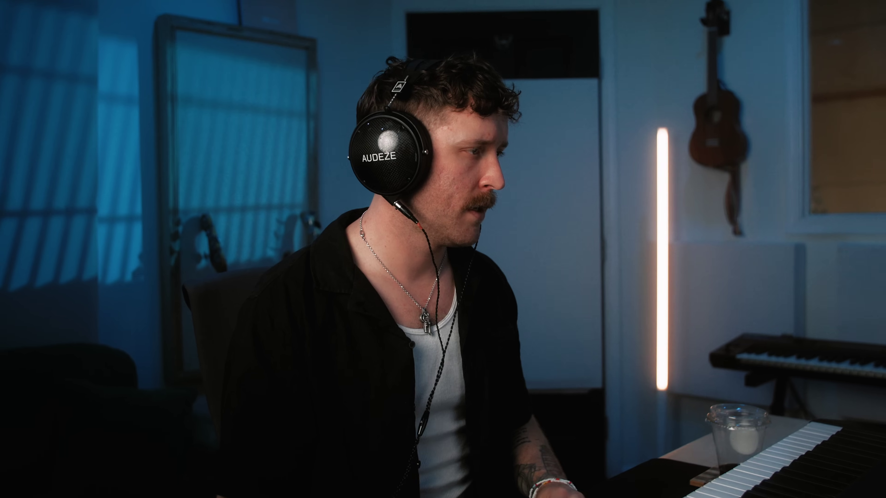
pyautogui.doubleClick(200, 234)
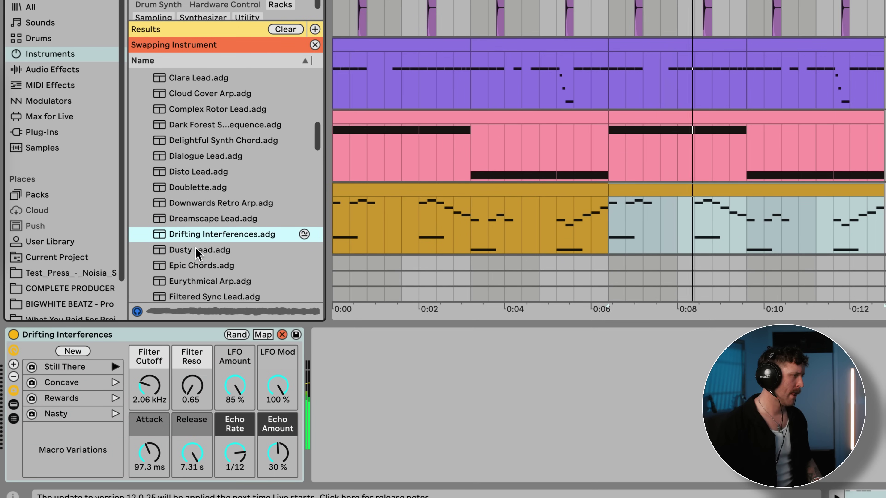
pyautogui.moveTo(207, 457); pyautogui.dragTo(207, 488)
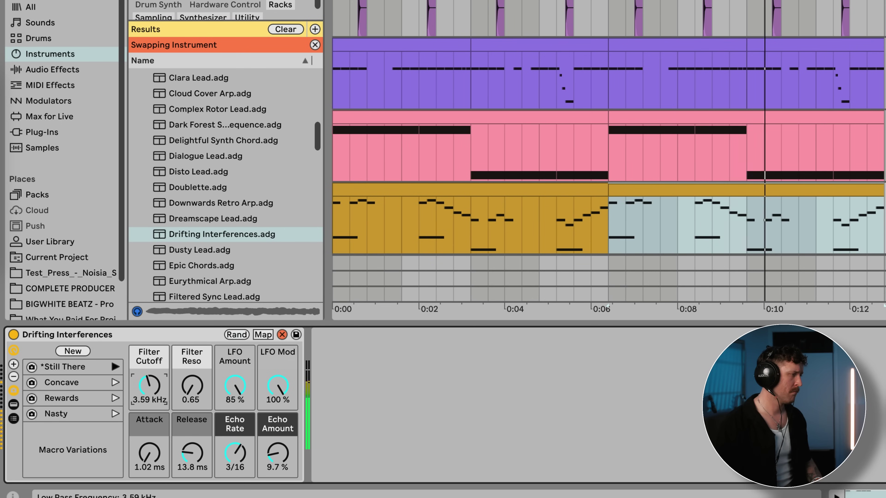
# Insert a new MIDI track below the Drifting Interferences track and create an empty four-bar clip starting at bar 1.
pyautogui.doubleClick(463, 191)
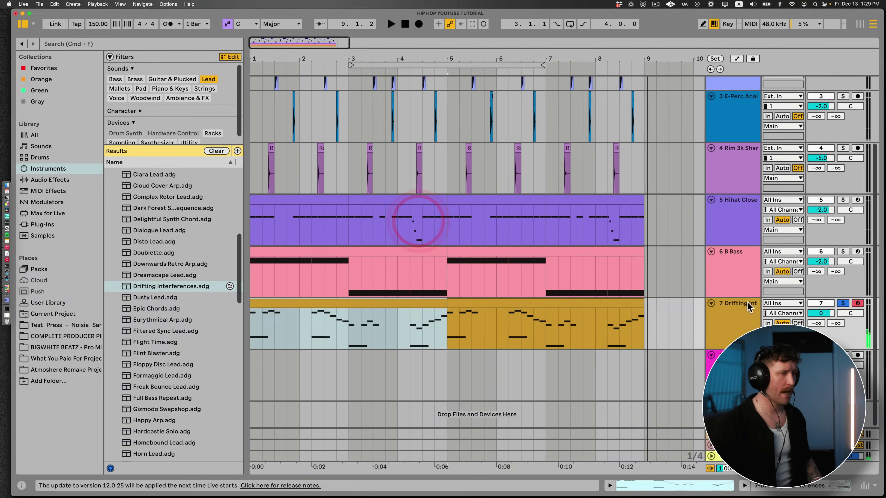
pyautogui.click(746, 303)
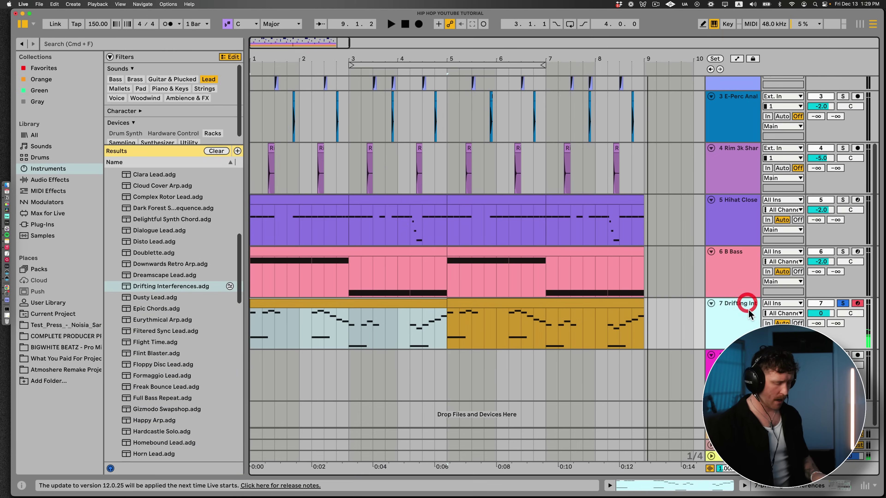
pyautogui.press('super+shift+t')
pyautogui.click(325, 325)
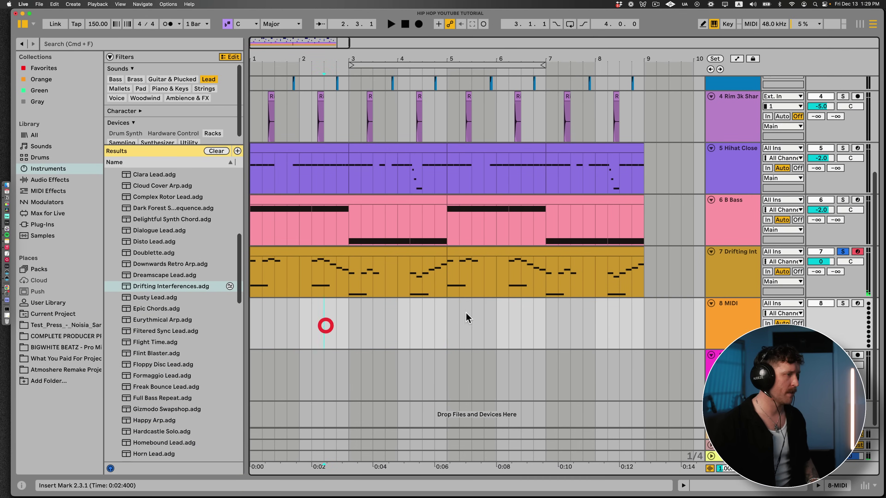
pyautogui.press('super+shift+m')
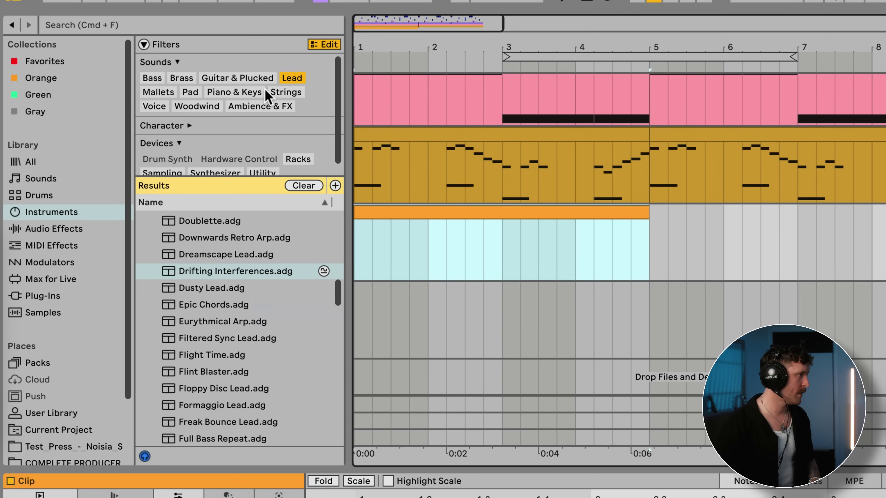
# Filter the instruments to Piano & Keys and load Basic Saw Large.adg onto MIDI track 8.
pyautogui.click(290, 78)
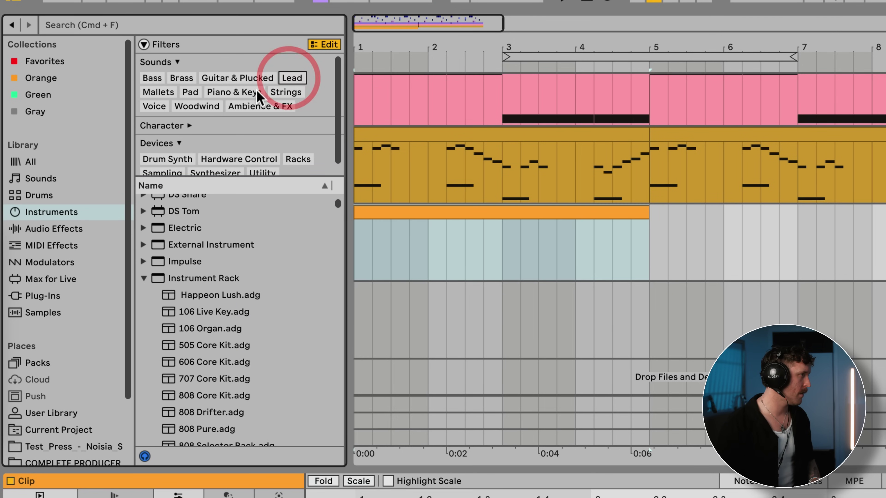
pyautogui.click(220, 93)
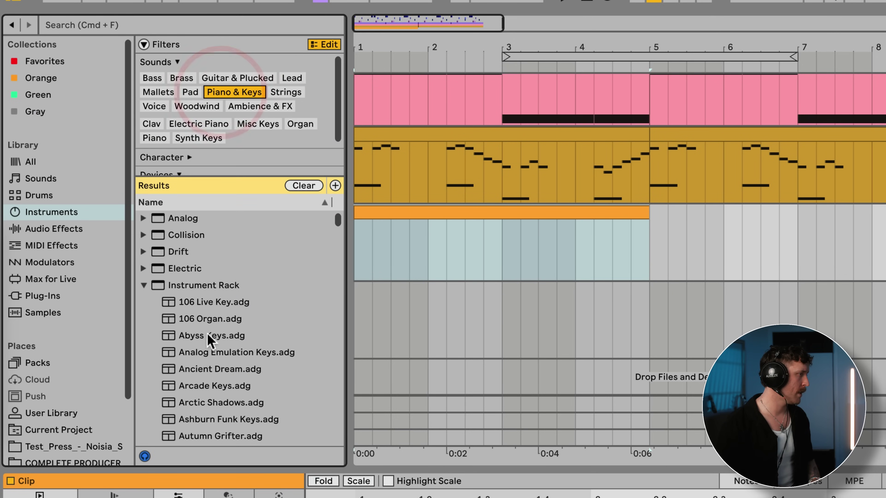
pyautogui.scroll(-5, 211, 341)
pyautogui.moveTo(221, 316); pyautogui.dragTo(386, 242)
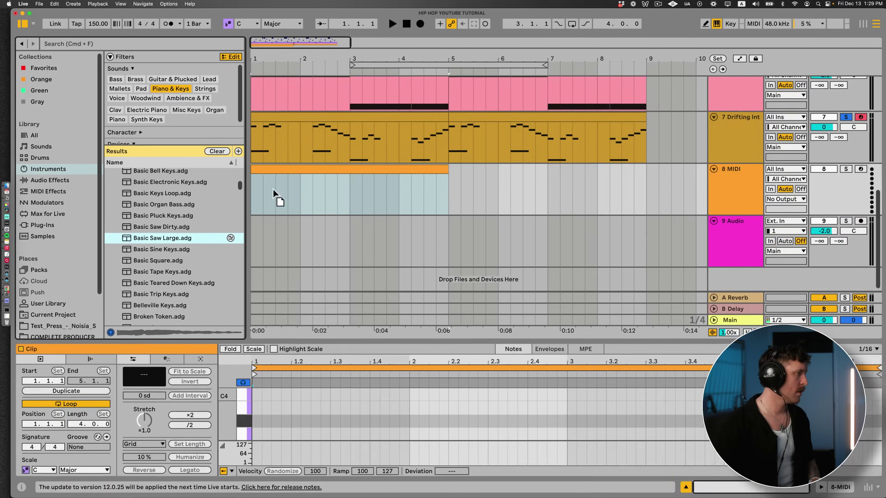
pyautogui.moveTo(273, 189); pyautogui.dragTo(275, 190)
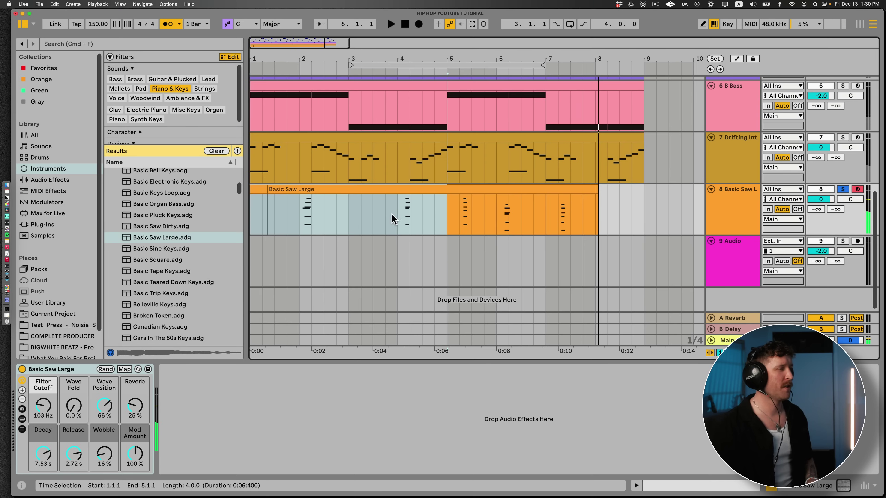
# Split the recorded Basic Saw Large clip at bar 4, move the later part to bar 1 and play it back.
pyautogui.click(397, 209)
pyautogui.press('cmd+e')
pyautogui.click(489, 172)
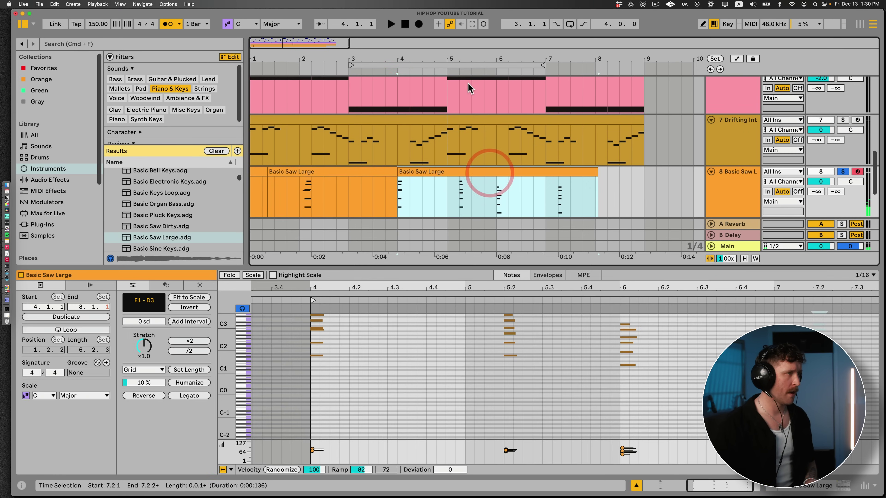
pyautogui.moveTo(417, 180); pyautogui.dragTo(307, 177)
pyautogui.press('space')
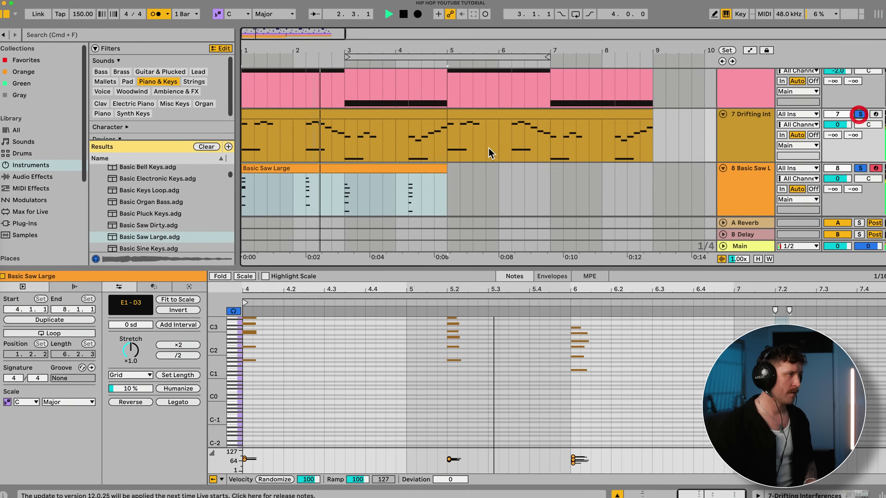
# Duplicate the four-bar Basic Saw Large chord clip so it runs up to bar 9.
pyautogui.click(368, 168)
pyautogui.moveTo(287, 45); pyautogui.dragTo(287, 27)
pyautogui.click(309, 170)
pyautogui.press('super+d')
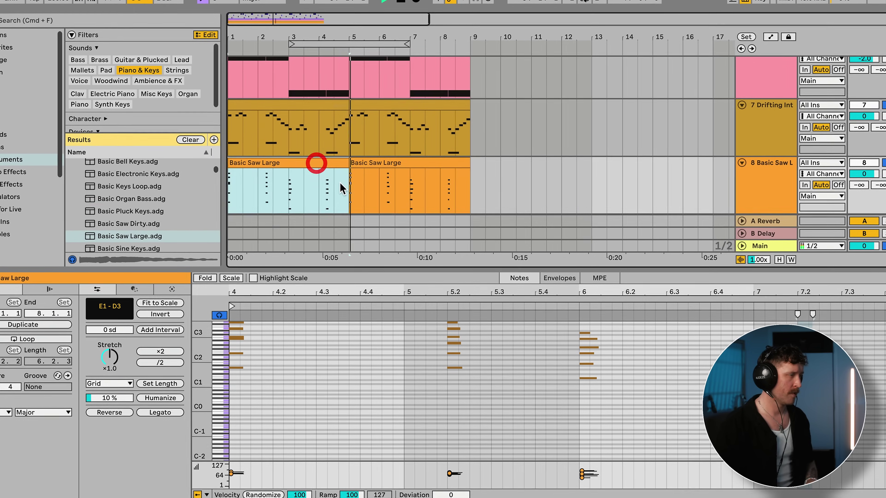
pyautogui.press('super+t')
# Find the Play plug-in, replace the instrument on track 7 with it, open its Pop Brass folder and solo the track.
pyautogui.scroll(2, 352, 185)
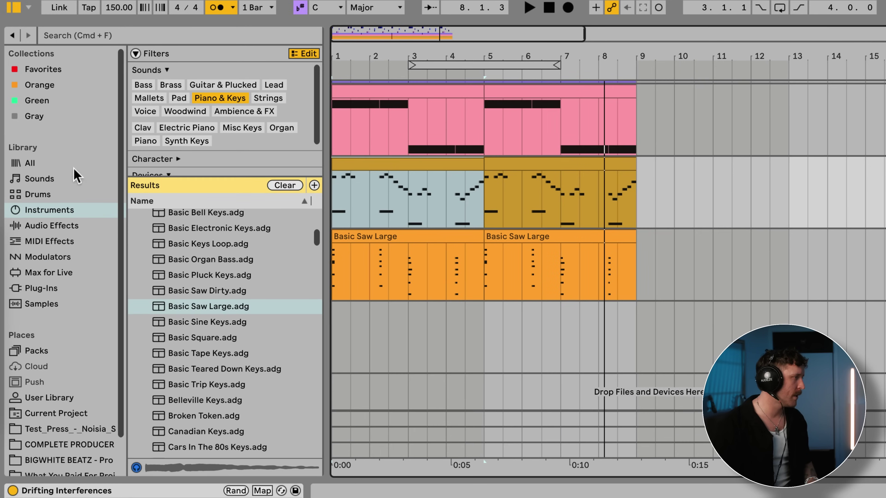
pyautogui.click(41, 288)
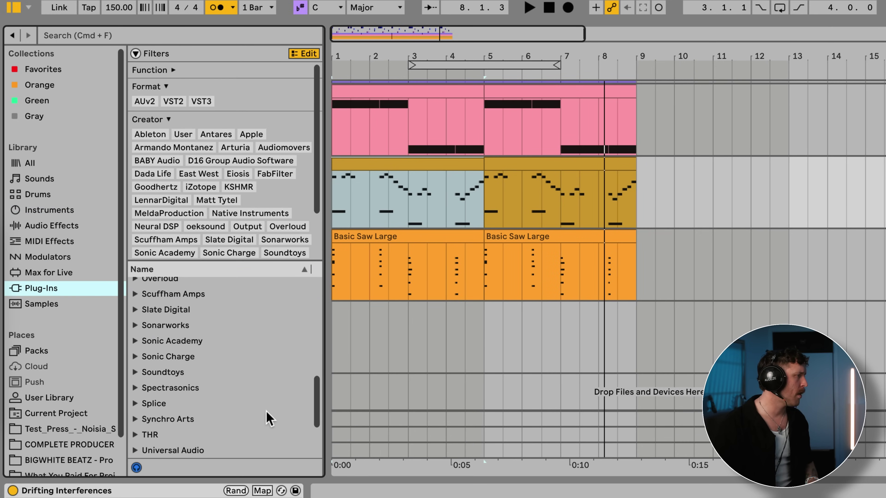
pyautogui.click(122, 35)
pyautogui.write('play')
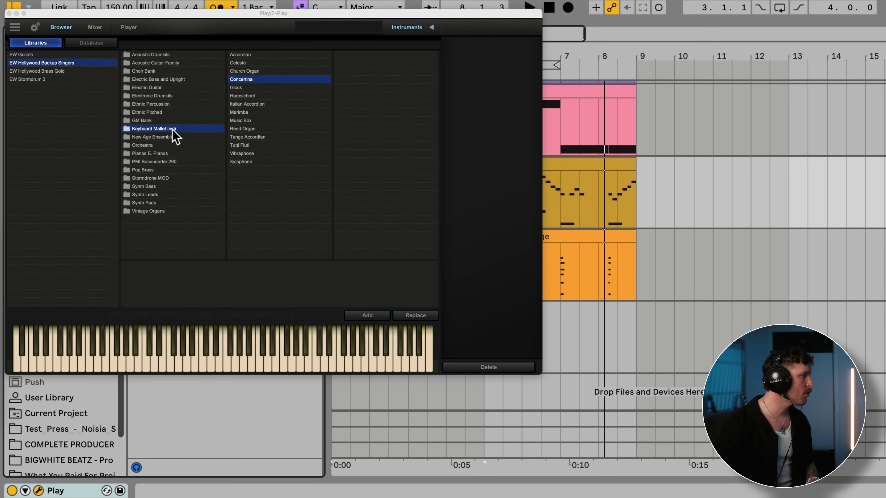
pyautogui.click(147, 169)
pyautogui.click(844, 135)
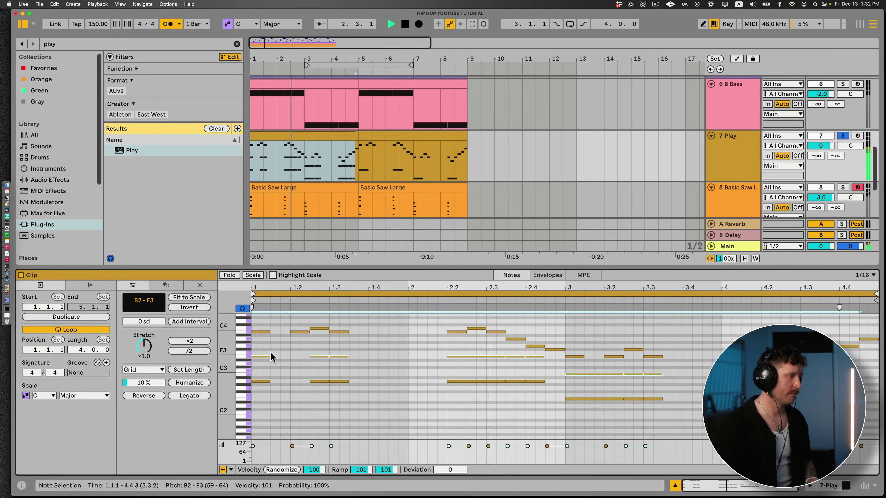
# Load the 3 TP sus MODfilter trumpet patch in track 8's Play instrument and try 3 TP rupfall from the same folder.
pyautogui.doubleClick(388, 333)
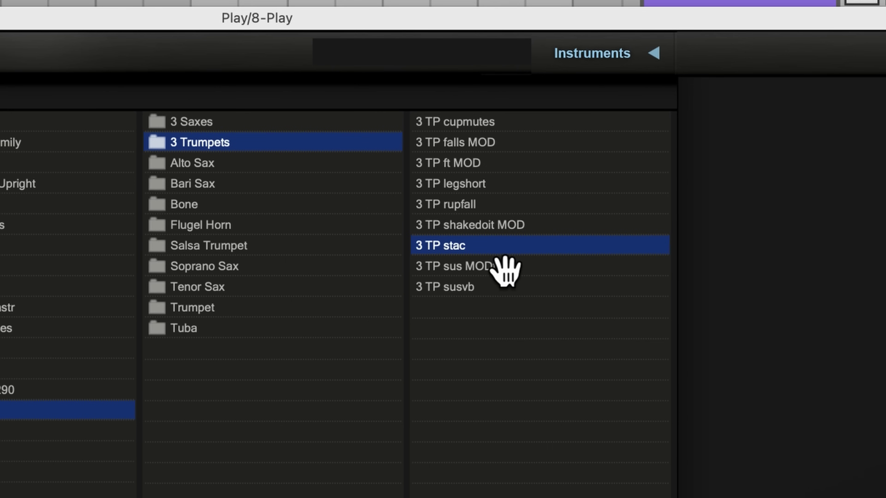
pyautogui.click(505, 266)
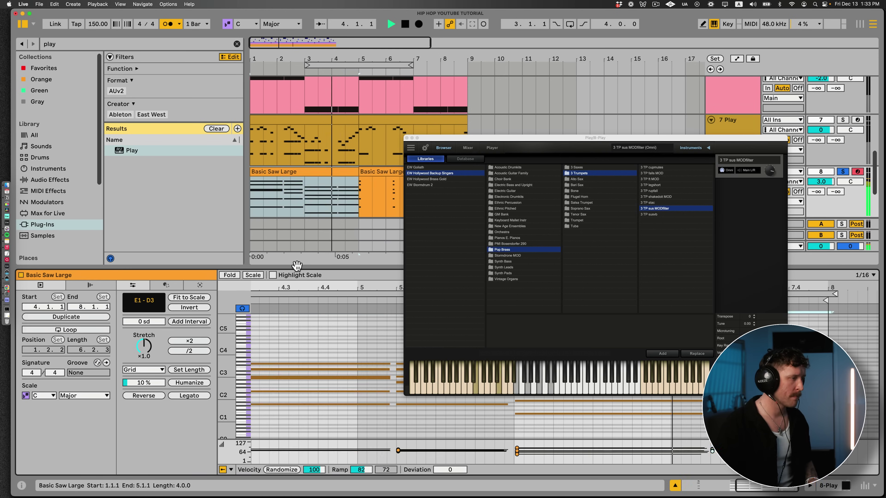
pyautogui.click(288, 98)
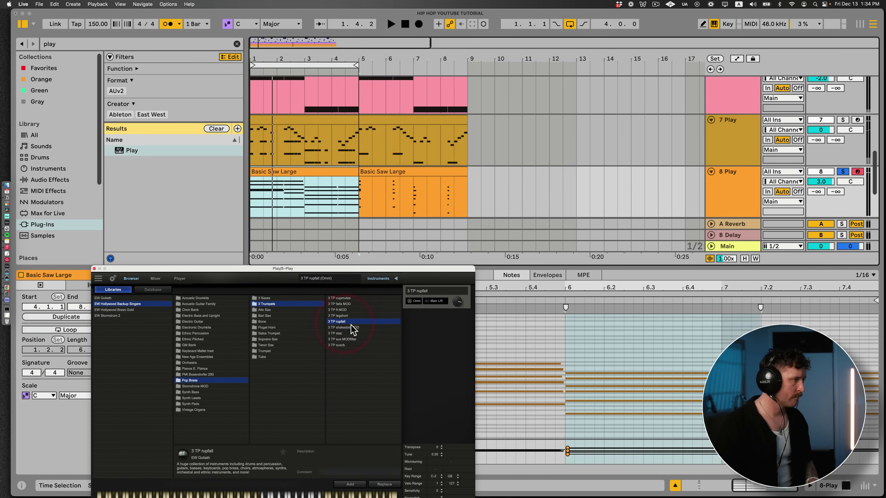
pyautogui.click(683, 164)
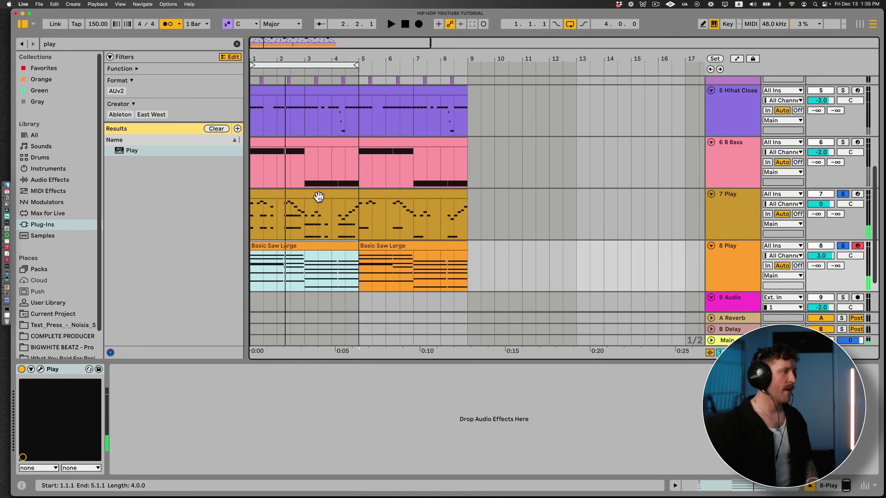
# Select the first four-bar clips on both Play tracks and check track 7's trumpet patch in its plug-in window during playback.
pyautogui.click(317, 192)
pyautogui.keyDown('shift'); pyautogui.click(307, 246); pyautogui.keyUp('shift')
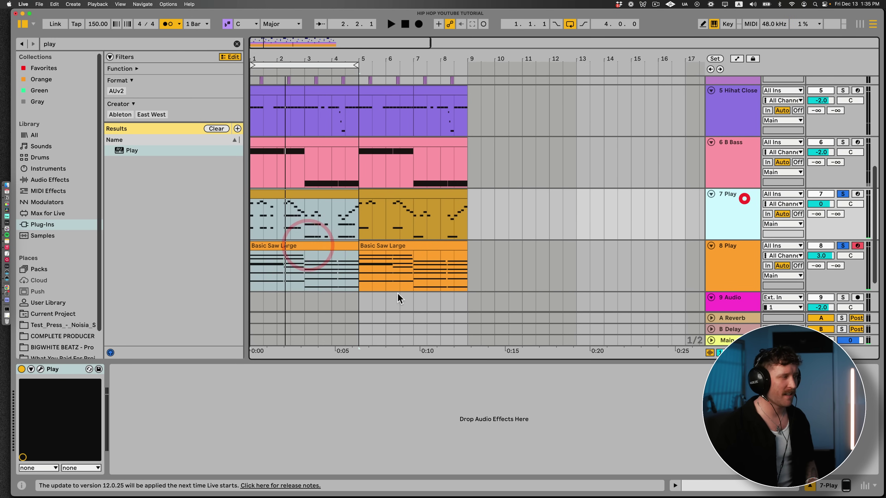
pyautogui.click(40, 369)
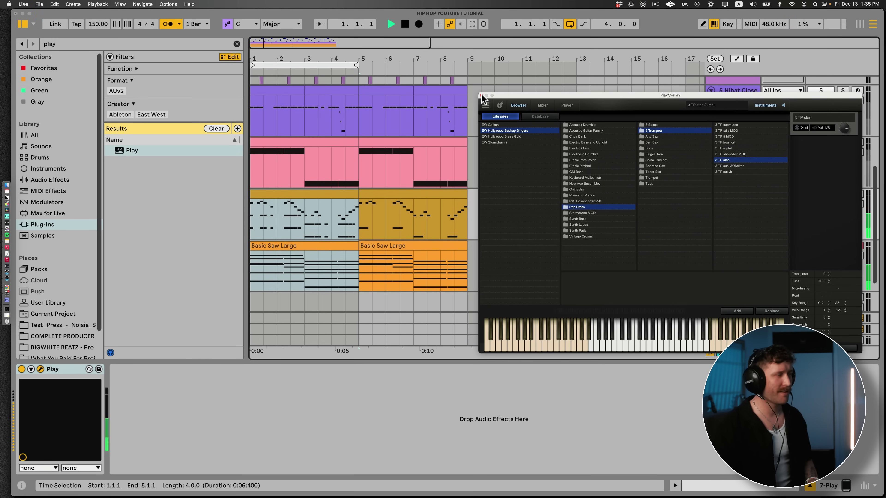
pyautogui.click(481, 95)
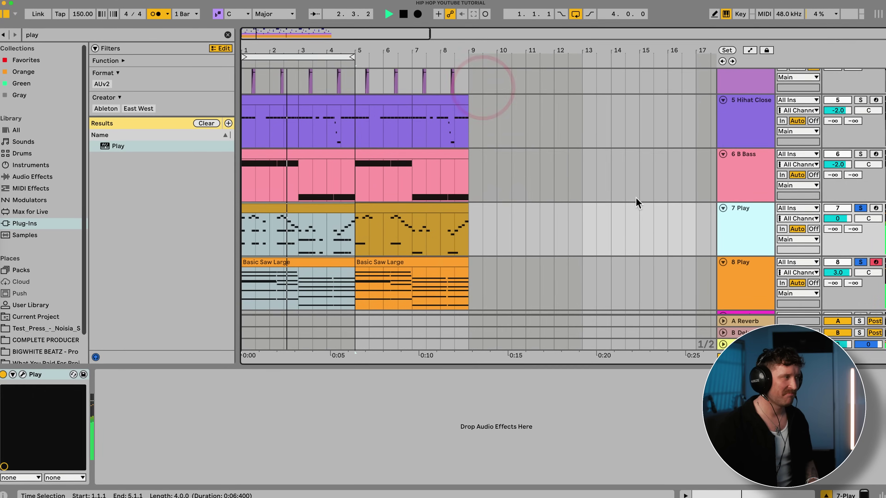
pyautogui.click(752, 191)
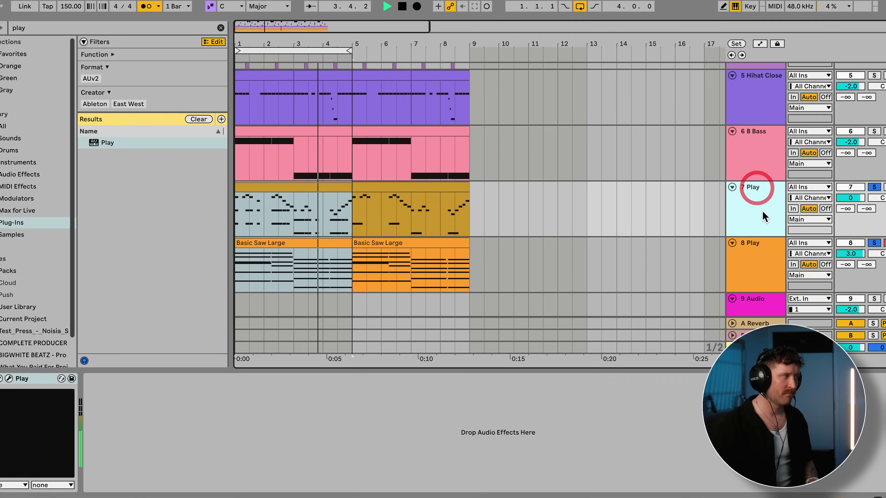
# Listen to the chords on track 9 Play soloed, then together with the Play tracks 7 and 8.
pyautogui.click(301, 130)
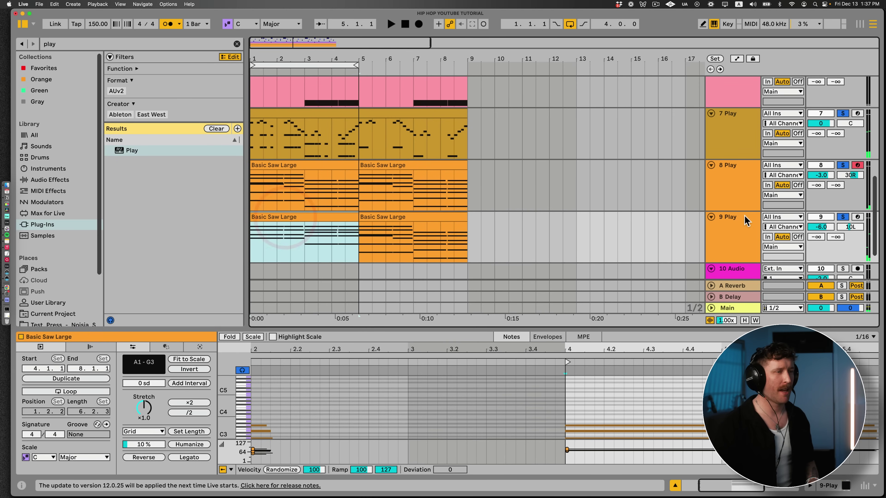
pyautogui.click(842, 217)
pyautogui.press('space')
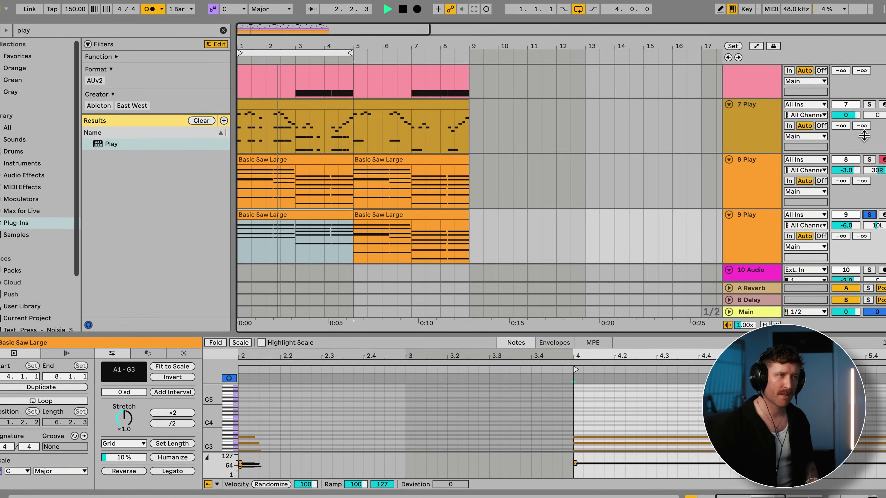
pyautogui.click(862, 106)
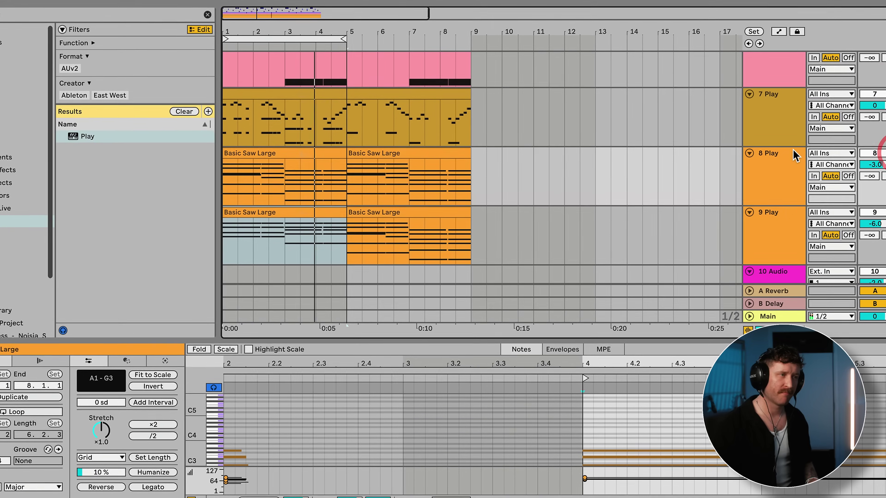
pyautogui.click(771, 166)
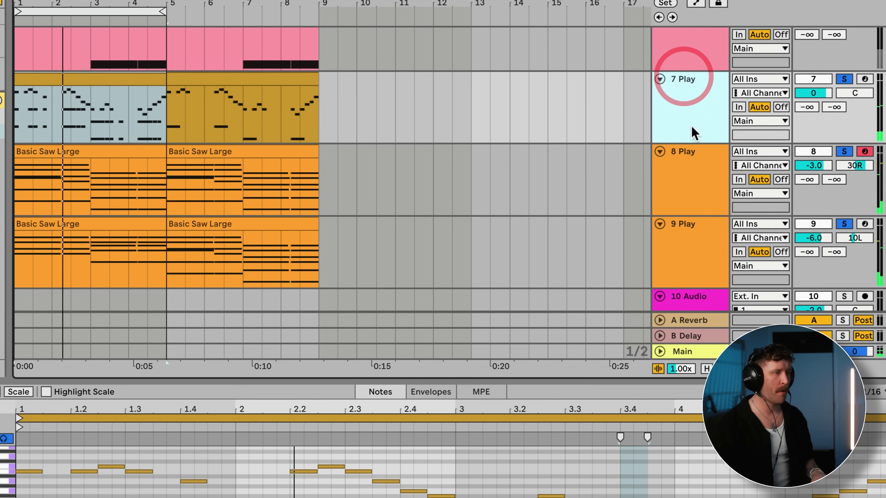
# Group the three Play tracks 7, 8 and 9 into one group track.
pyautogui.keyDown('shift'); pyautogui.click(690, 240); pyautogui.keyUp('shift')
pyautogui.click(707, 110)
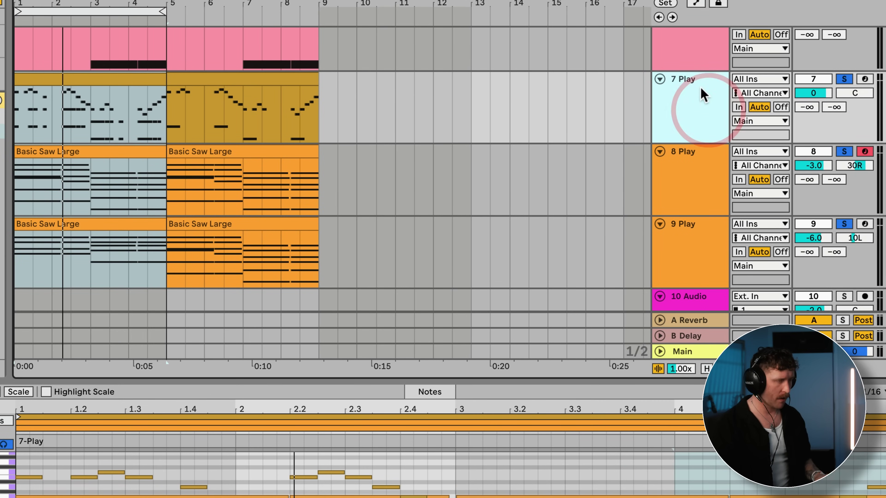
pyautogui.keyDown('shift'); pyautogui.click(702, 242); pyautogui.keyUp('shift')
pyautogui.hotkey('ctrl', 'g')
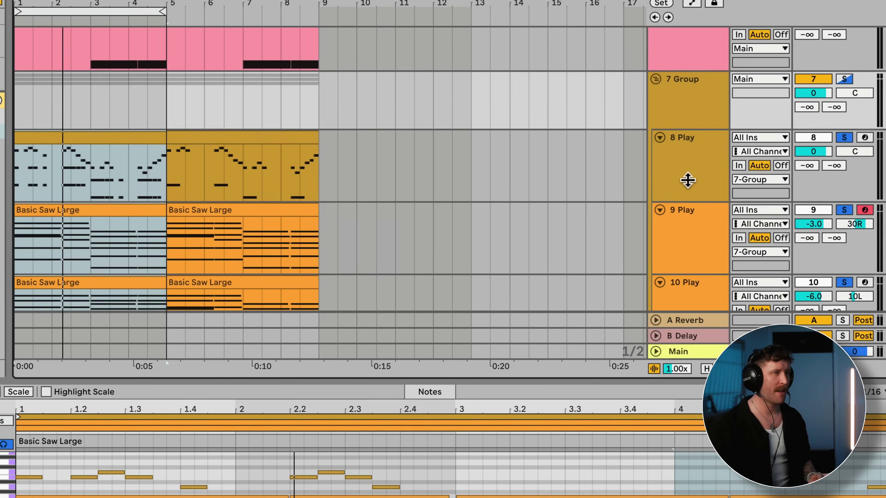
# Add the EQ Eight preset E Bass Vintage to the group track, then raise its low-cut and lower its high-cut frequency.
pyautogui.click(695, 87)
pyautogui.scroll(-2, 694, 104)
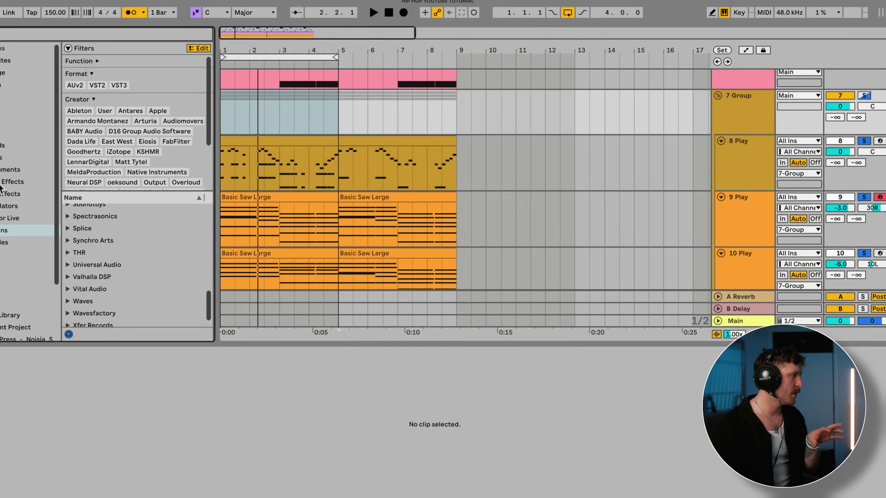
pyautogui.click(40, 224)
pyautogui.scroll(3, 183, 207)
pyautogui.click(133, 150)
pyautogui.scroll(-5, 233, 253)
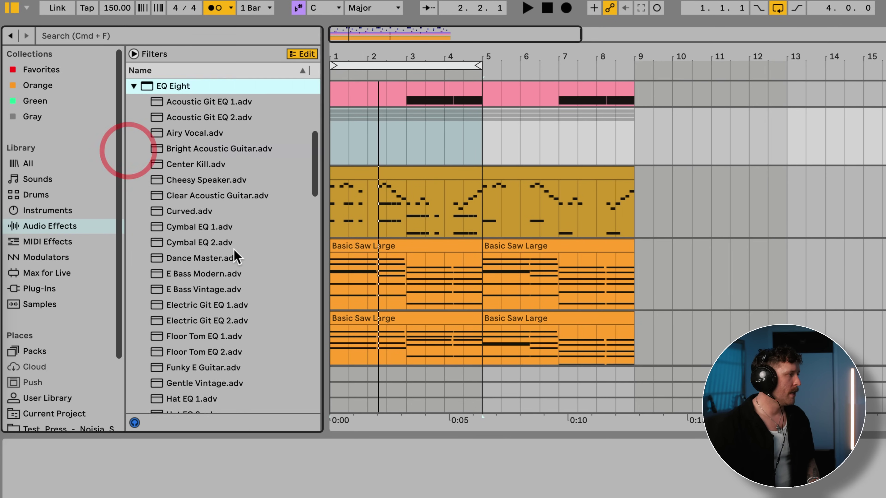
pyautogui.scroll(3, 202, 258)
pyautogui.doubleClick(198, 252)
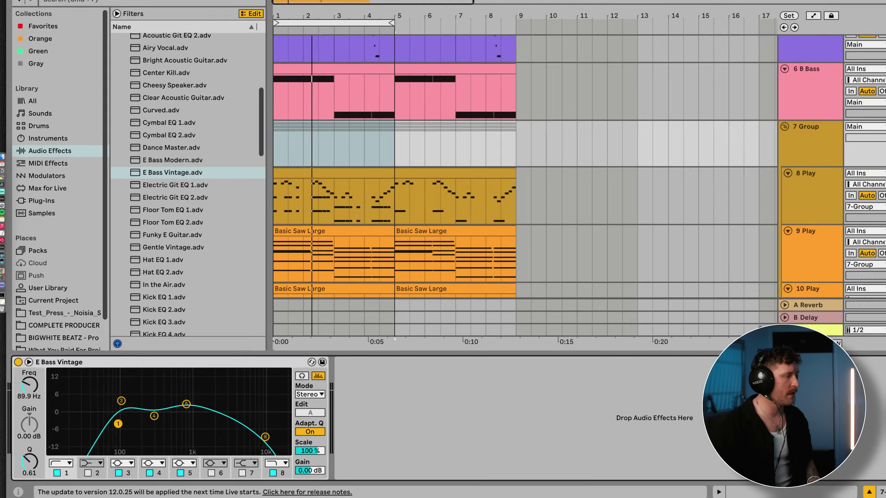
pyautogui.press('space')
pyautogui.moveTo(118, 423); pyautogui.dragTo(142, 422)
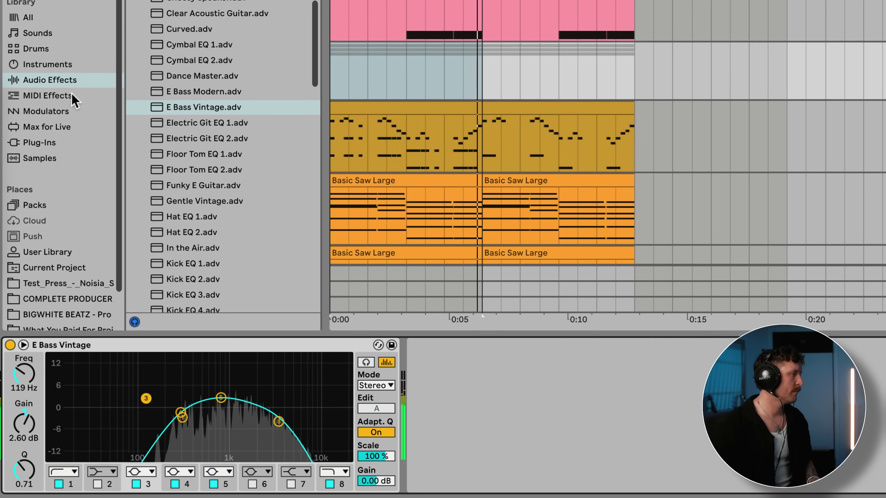
# Add the Redux preset Vintage Sampler to the group track after the EQ and play the result.
pyautogui.click(52, 64)
pyautogui.click(50, 80)
pyautogui.click(132, 146)
pyautogui.scroll(-5, 170, 192)
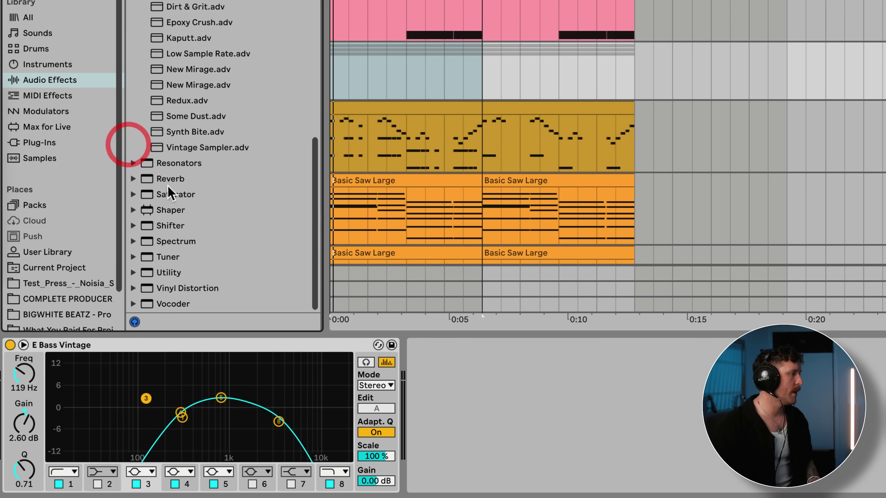
pyautogui.doubleClick(193, 148)
pyautogui.press('space')
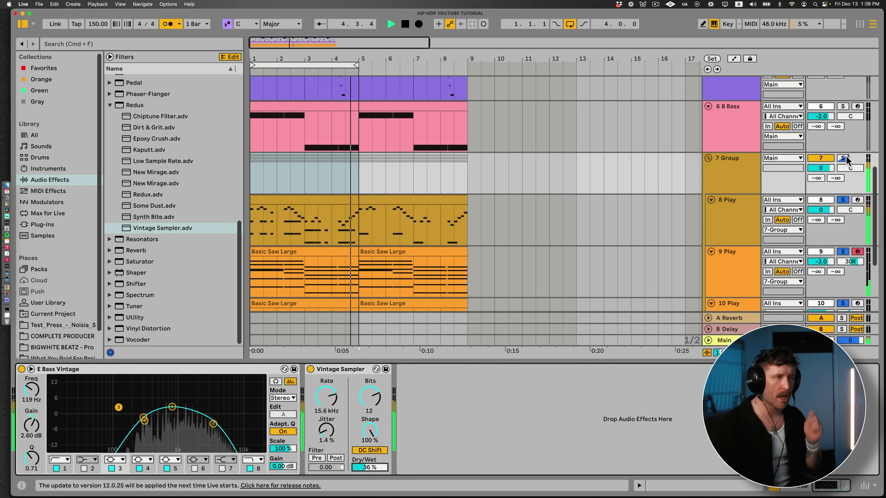
# Unsolo the 7 Group track and set its volume to -6 dB.
pyautogui.click(843, 158)
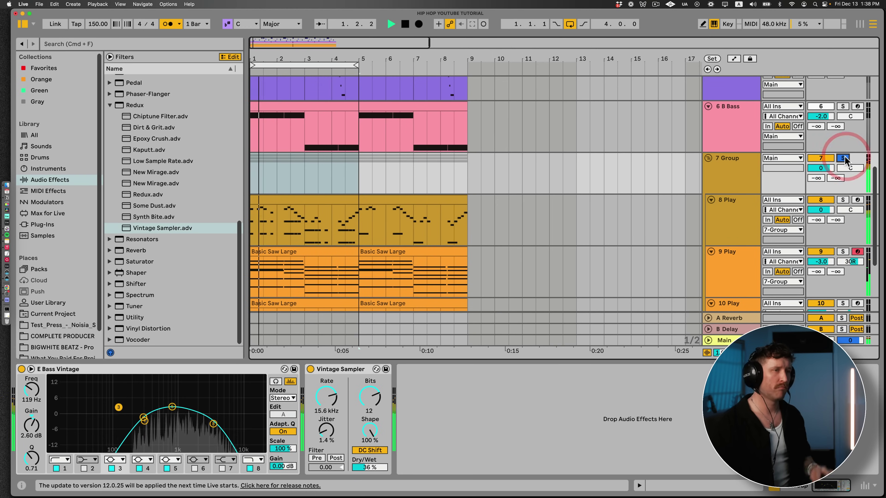
pyautogui.click(302, 199)
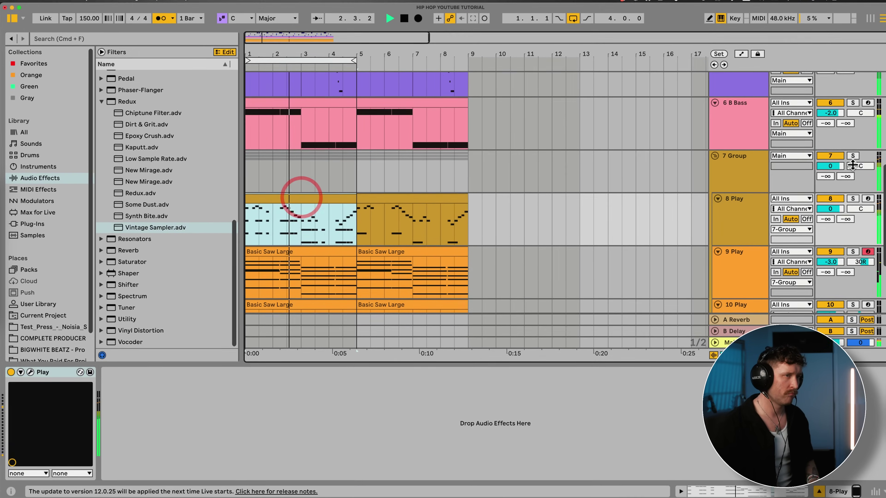
pyautogui.write('-6')
pyautogui.press('Return')
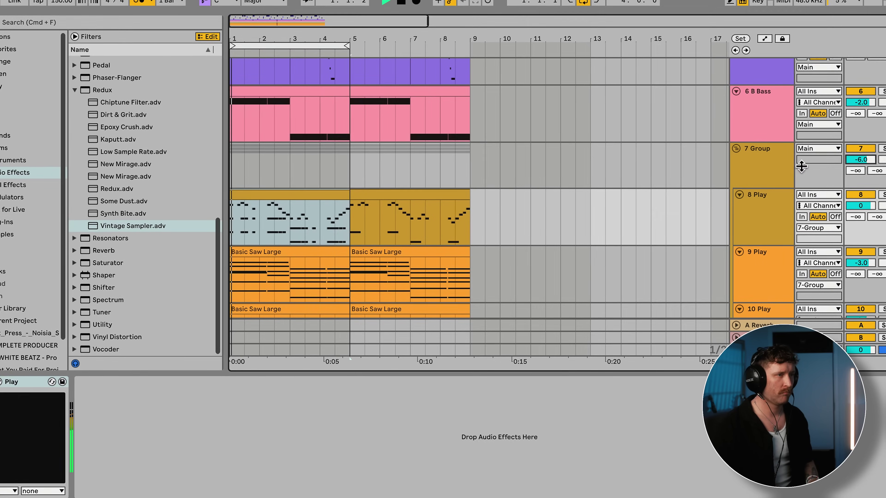
# Turn off the E Bass Vintage EQ on the group track and solo track 8 Play.
pyautogui.click(768, 161)
pyautogui.click(1, 384)
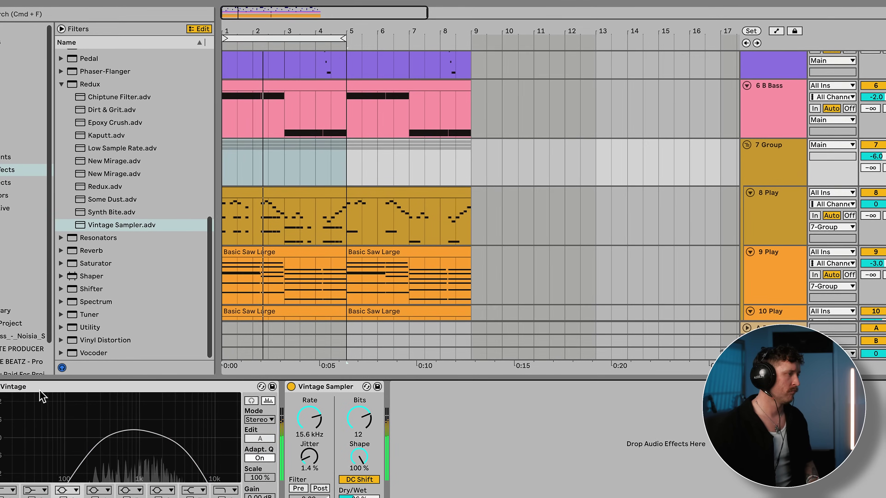
pyautogui.click(35, 388)
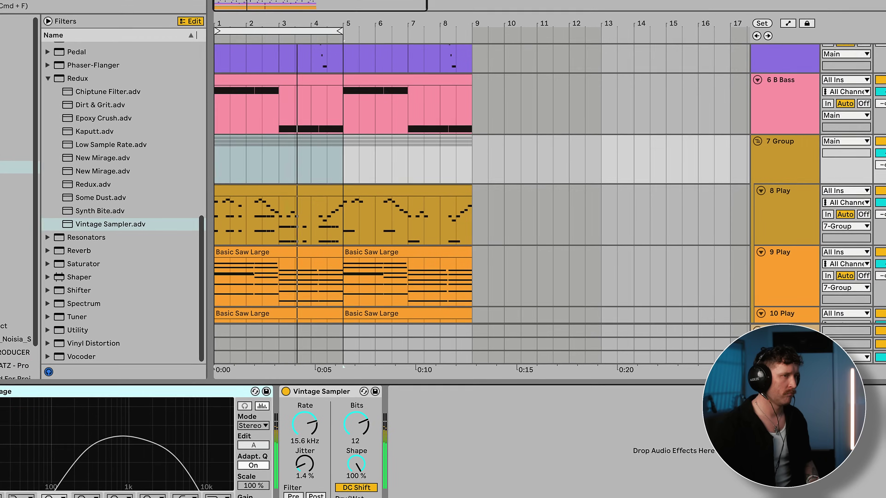
pyautogui.click(885, 192)
pyautogui.click(803, 151)
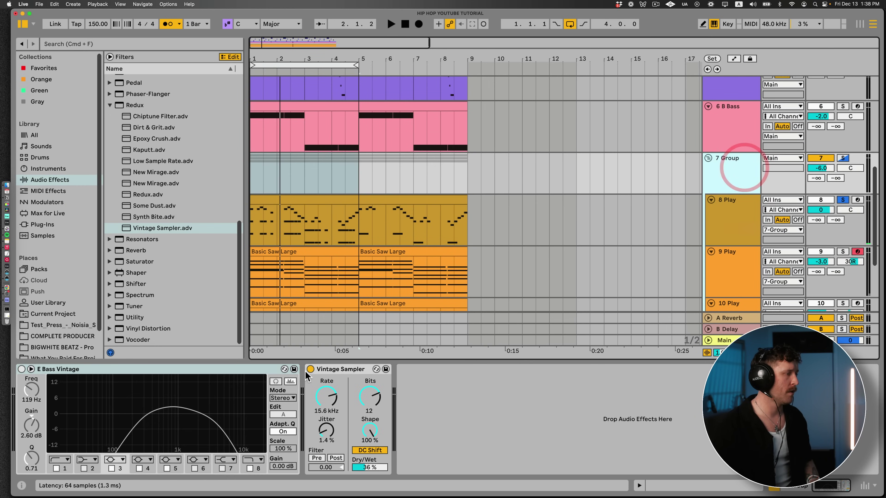
# Add the Multiband Dynamics preset OTT to track 8 Play and listen to it.
pyautogui.click(732, 201)
pyautogui.click(109, 105)
pyautogui.scroll(2, 139, 191)
pyautogui.scroll(5, 176, 241)
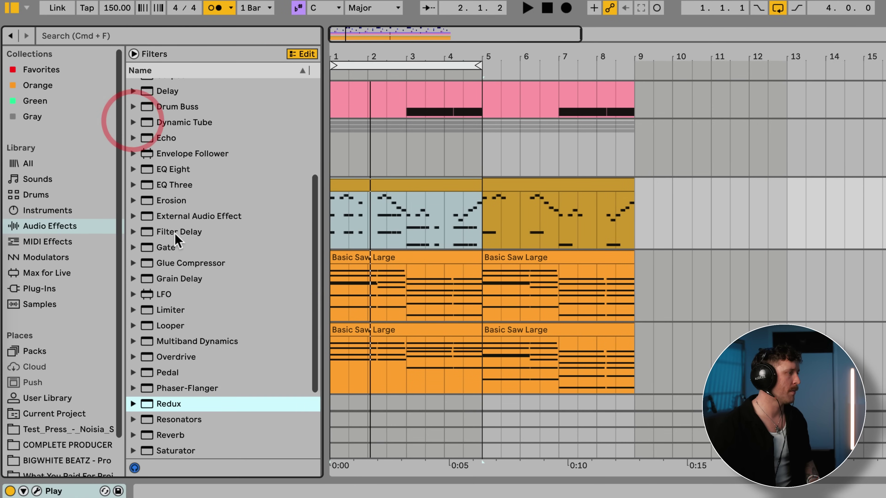
pyautogui.click(134, 342)
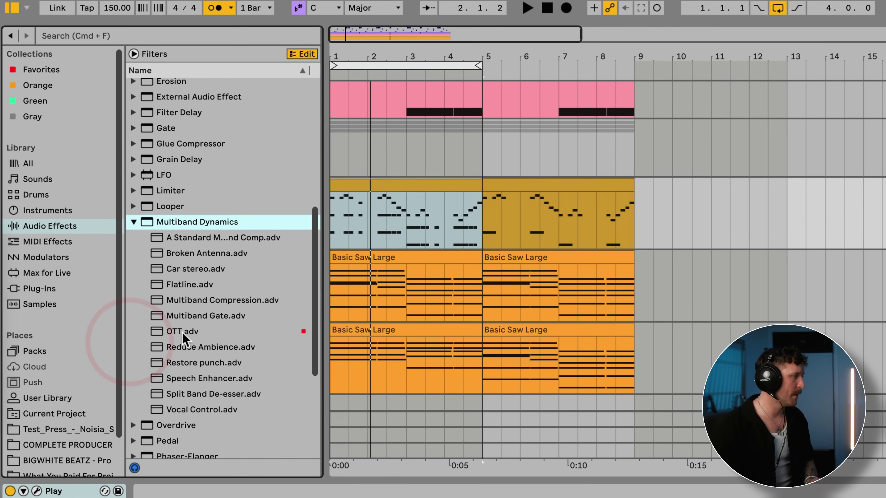
pyautogui.moveTo(181, 330); pyautogui.dragTo(286, 252)
pyautogui.moveTo(359, 206); pyautogui.dragTo(359, 206)
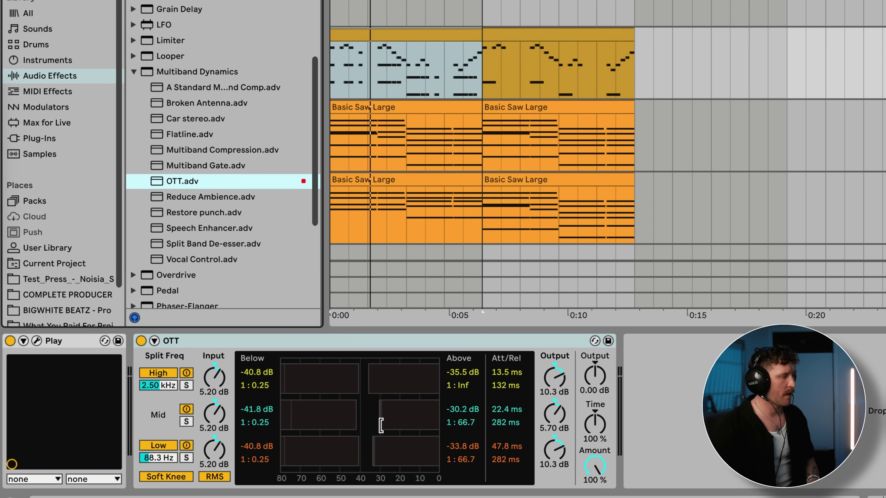
pyautogui.press('space')
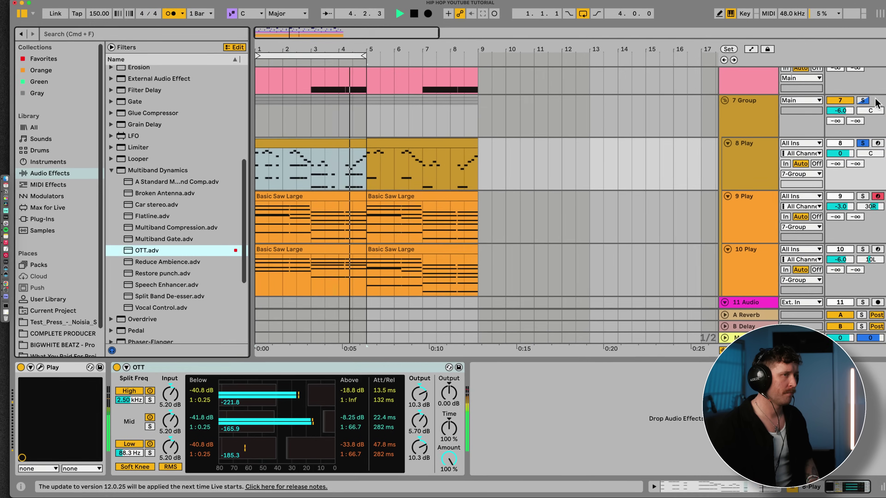
# Rework the first two bars of track 10's first chord clip into short chord stabs on every beat.
pyautogui.click(420, 237)
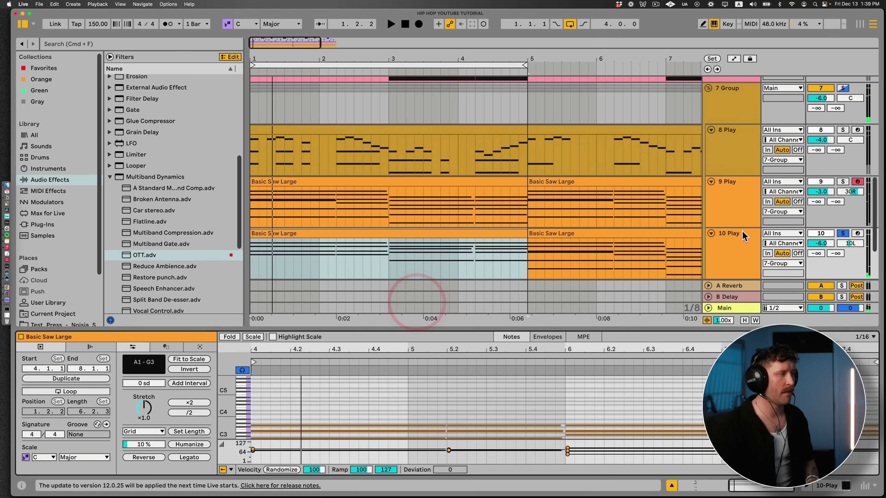
pyautogui.click(742, 236)
pyautogui.press('space')
pyautogui.moveTo(478, 326); pyautogui.dragTo(457, 164)
pyautogui.press('space')
pyautogui.moveTo(346, 246); pyautogui.dragTo(363, 437)
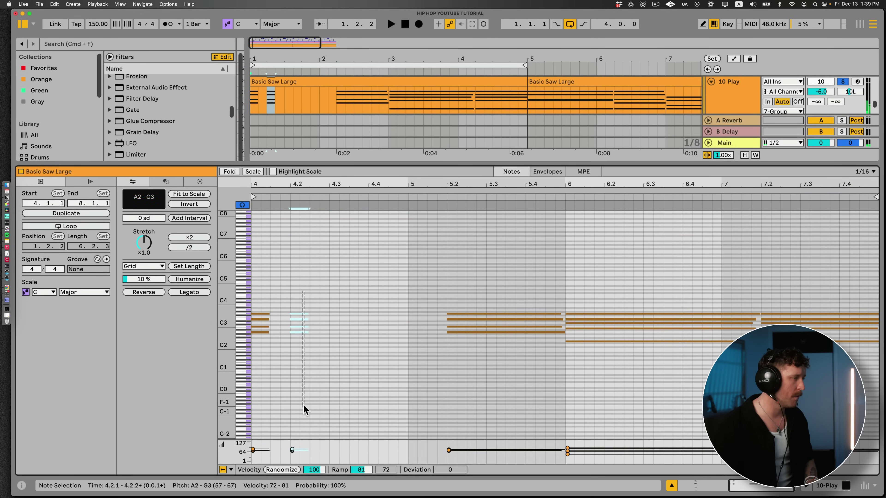
pyautogui.moveTo(299, 332); pyautogui.dragTo(379, 332)
pyautogui.moveTo(522, 267); pyautogui.dragTo(496, 401)
pyautogui.press('Delete')
pyautogui.moveTo(398, 370); pyautogui.dragTo(260, 297)
pyautogui.moveTo(264, 333); pyautogui.dragTo(421, 337)
# Rework the last two bars of the same clip into short chord stabs on every beat and play it.
pyautogui.moveTo(757, 328); pyautogui.dragTo(572, 309)
pyautogui.click(625, 341)
pyautogui.moveTo(574, 328); pyautogui.dragTo(652, 328)
pyautogui.moveTo(781, 352); pyautogui.dragTo(754, 304)
pyautogui.press('Delete')
pyautogui.moveTo(711, 354); pyautogui.dragTo(570, 307)
pyautogui.moveTo(575, 341); pyautogui.dragTo(731, 341)
pyautogui.press('space')
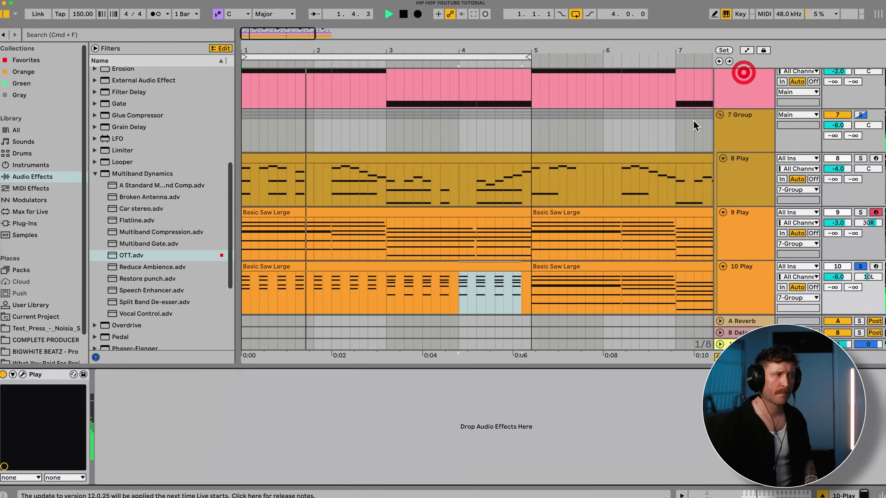
# Load the Orchestra Hit instrument from the Orchestra folder in track 10's Play plug-in.
pyautogui.click(407, 266)
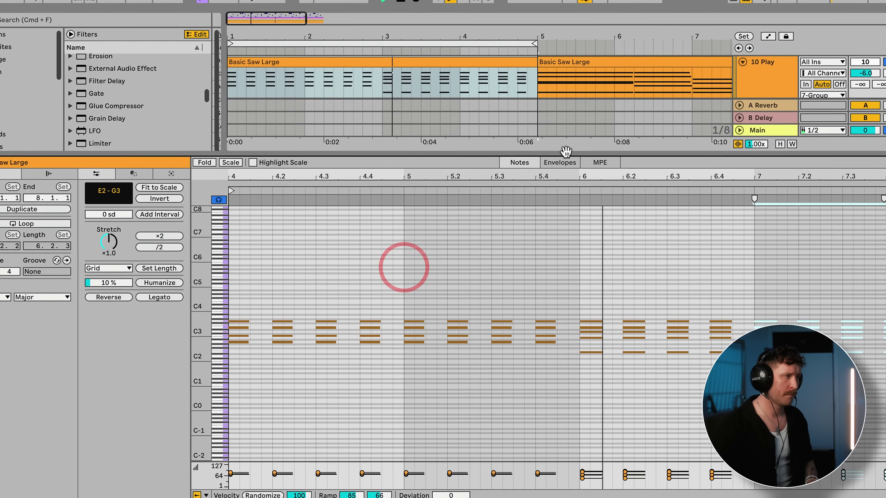
pyautogui.click(563, 371)
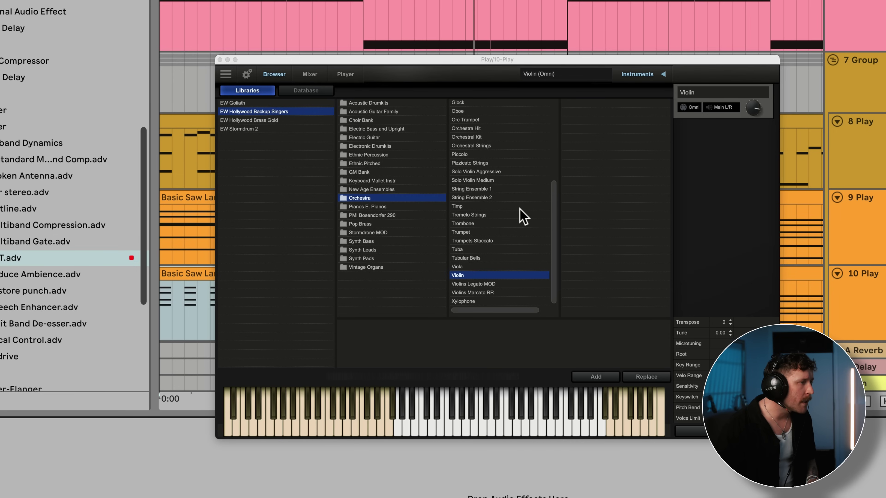
pyautogui.scroll(5, 523, 216)
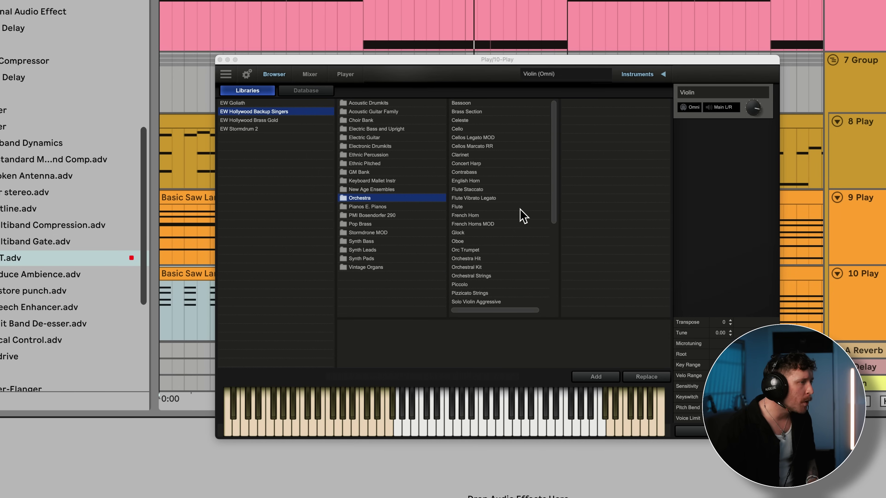
pyautogui.scroll(-1, 523, 216)
pyautogui.click(478, 233)
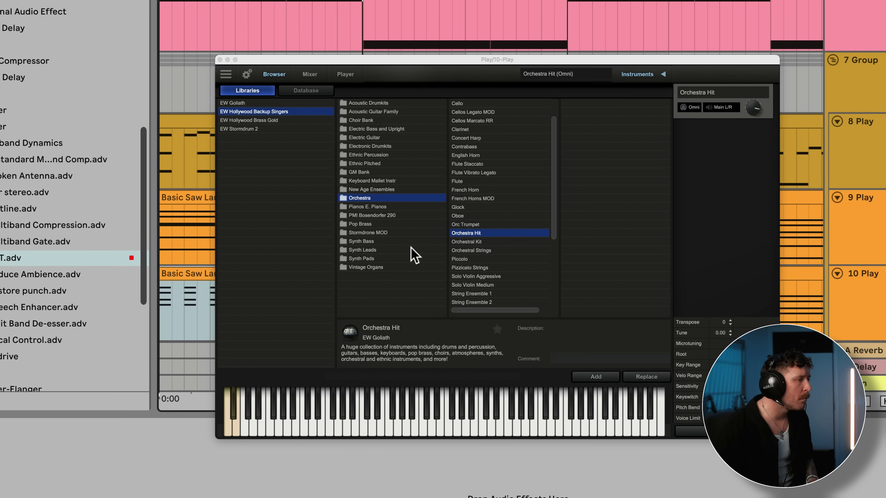
# Set the Orchestra Hit's envelope release to about 462 ms and close the plug-in window.
pyautogui.click(195, 274)
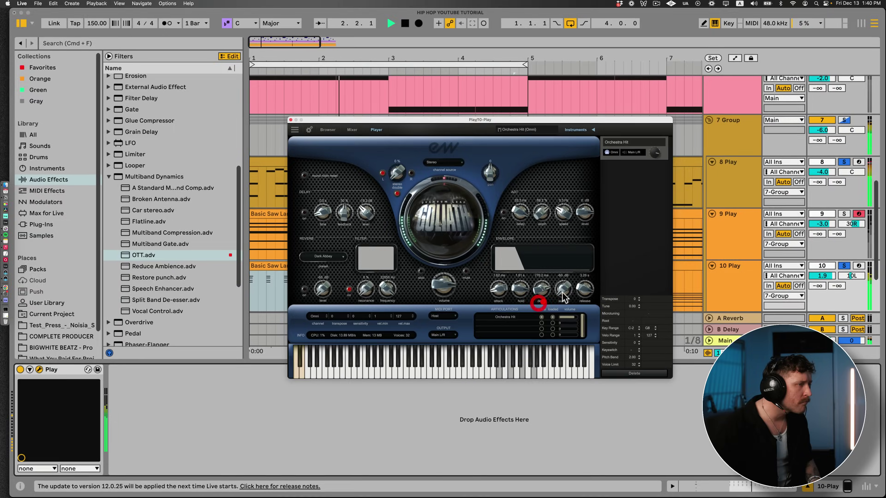
pyautogui.moveTo(585, 288); pyautogui.dragTo(586, 329)
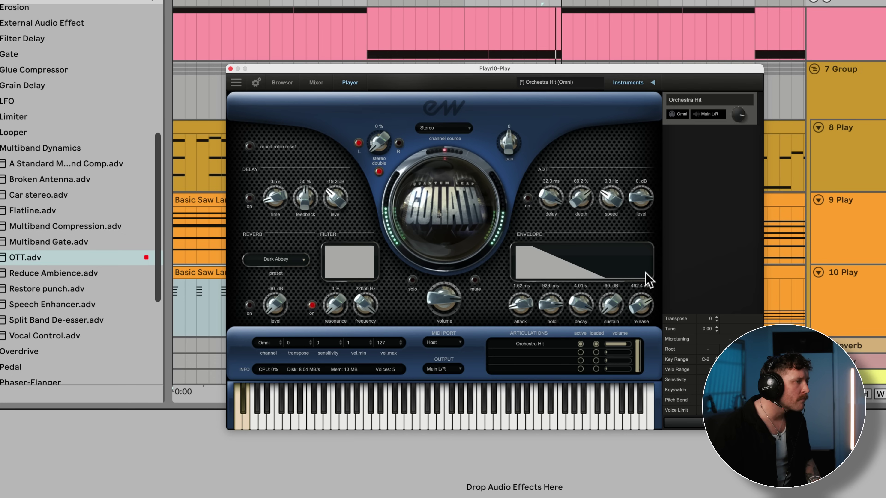
pyautogui.click(230, 69)
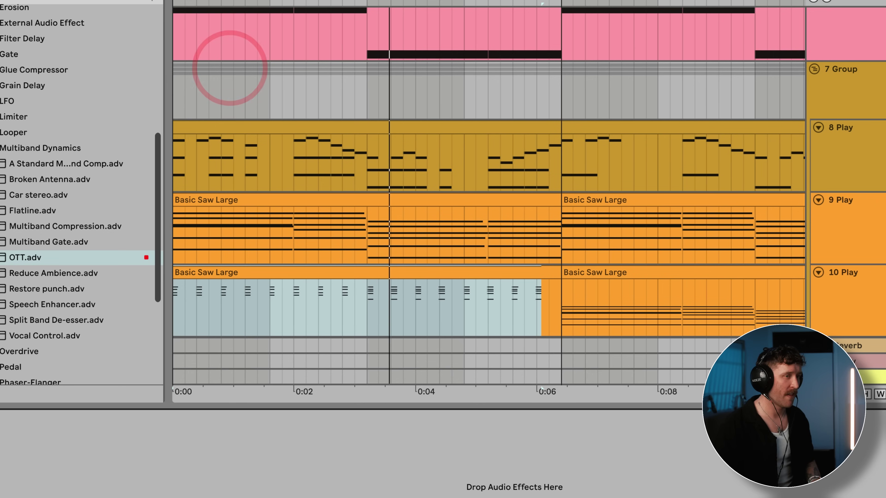
# Select the four-bar chord stab clip on track 10 Play.
pyautogui.click(848, 276)
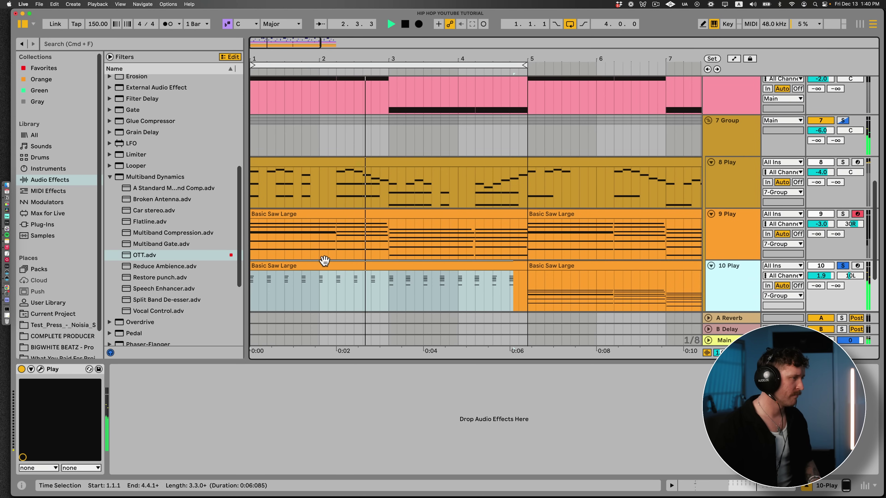
pyautogui.doubleClick(323, 263)
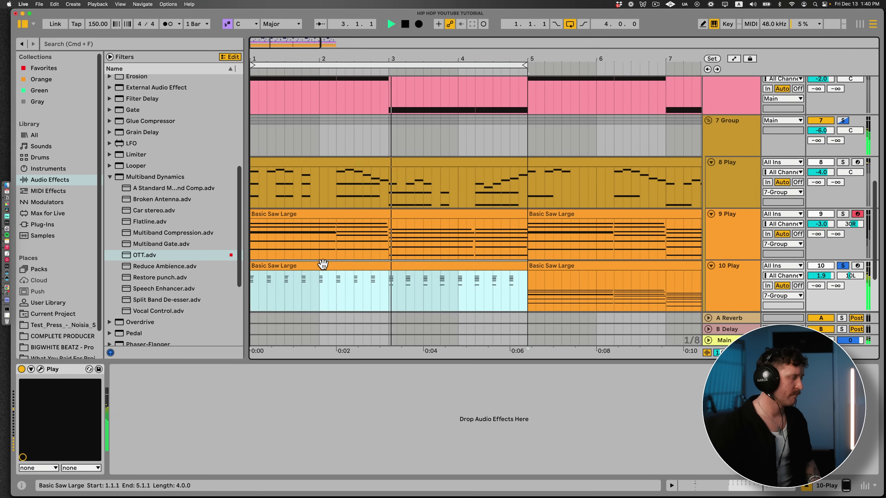
pyautogui.click(264, 401)
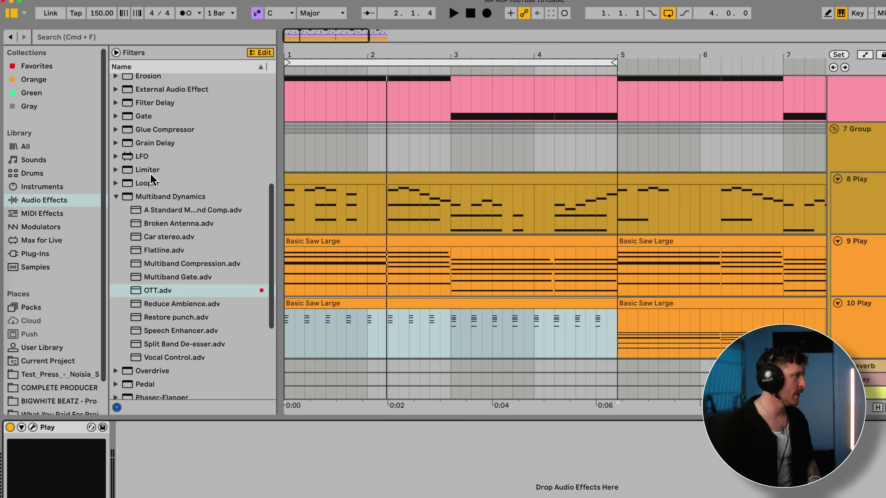
# Add the Chorus Classic preset after OTT on the 8 Play track and set its dry/wet to 29%.
pyautogui.scroll(6, 167, 258)
pyautogui.doubleClick(168, 281)
pyautogui.moveTo(178, 423); pyautogui.dragTo(220, 420)
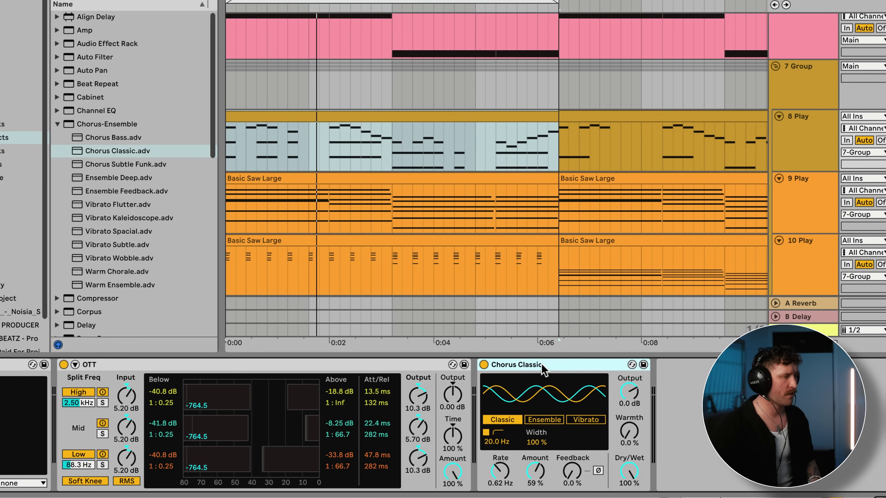
pyautogui.press('space')
pyautogui.click(543, 369)
pyautogui.moveTo(645, 474); pyautogui.dragTo(645, 488)
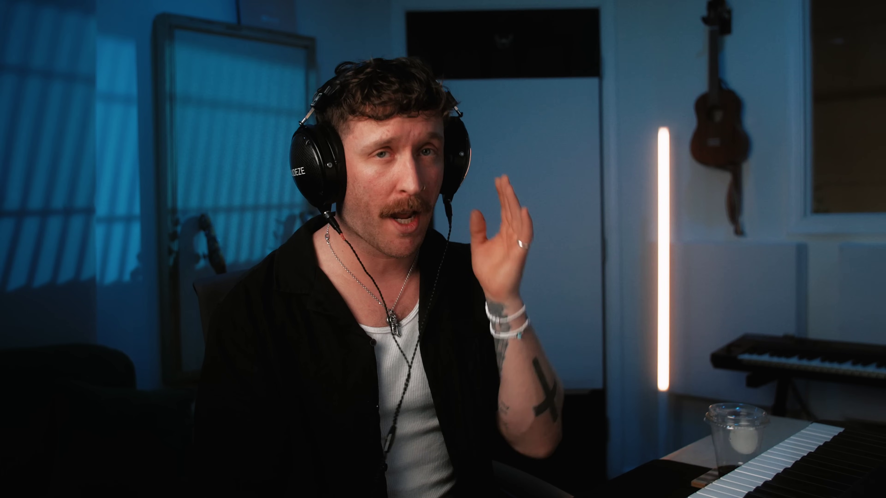
# Examine the notes of the first melody clip on 8 Play and of the chord stab clip on 10 Play.
pyautogui.click(370, 75)
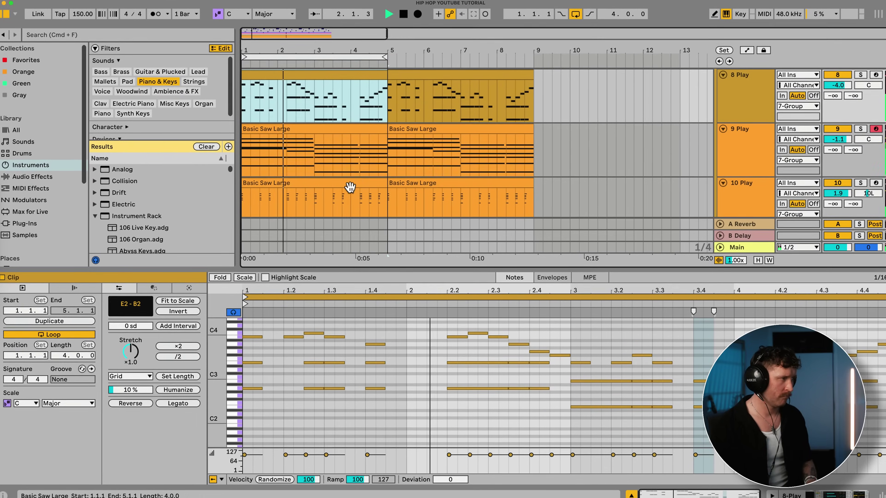
pyautogui.click(348, 200)
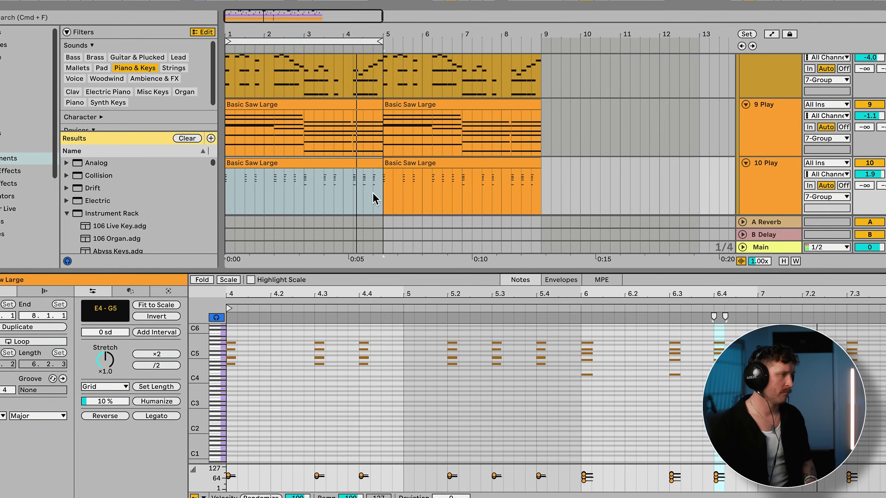
pyautogui.doubleClick(385, 272)
pyautogui.scroll(4, 380, 297)
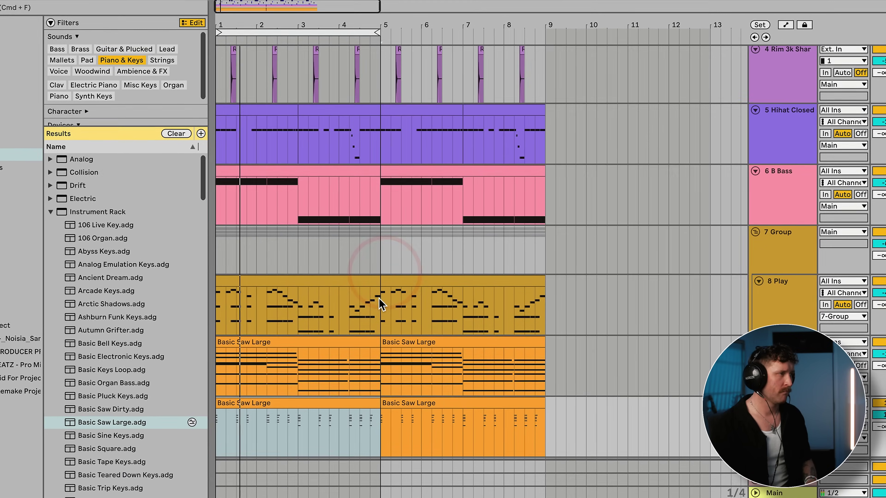
# Set the decay of the B Bass sampler on track 6 to 4.77 s and play the loop.
pyautogui.scroll(-4, 380, 297)
pyautogui.doubleClick(326, 138)
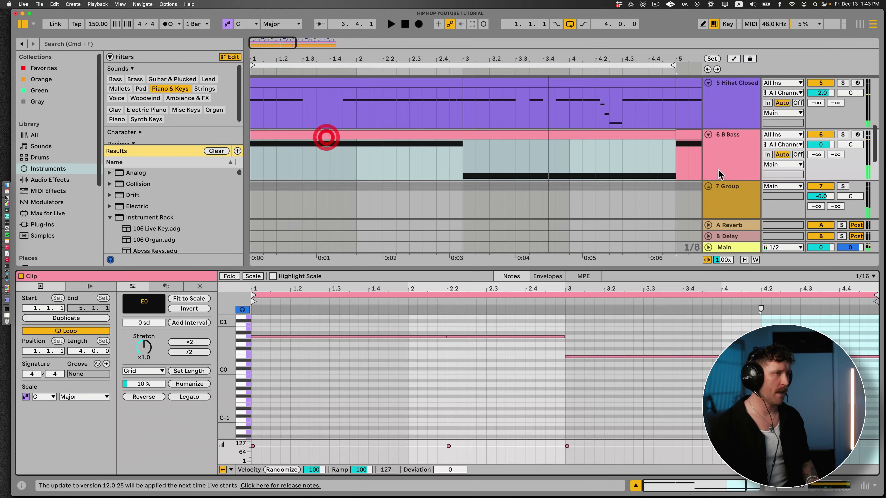
pyautogui.doubleClick(719, 143)
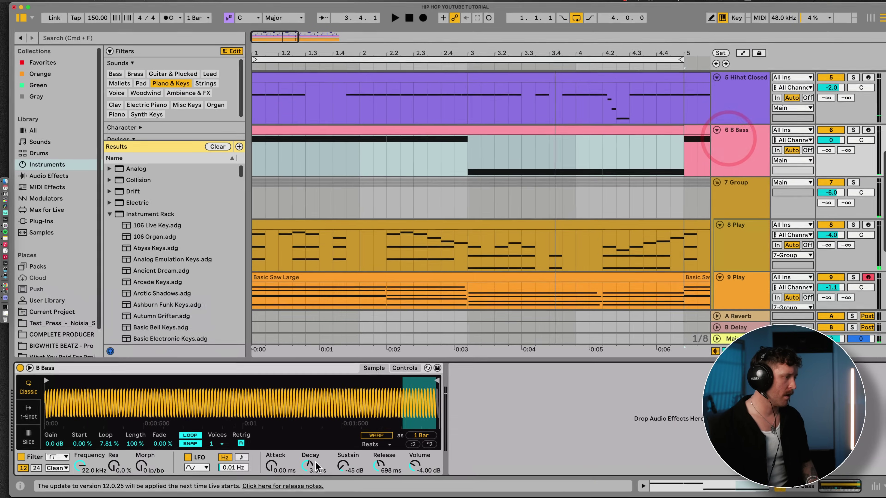
pyautogui.moveTo(306, 466); pyautogui.dragTo(305, 462)
pyautogui.press('space')
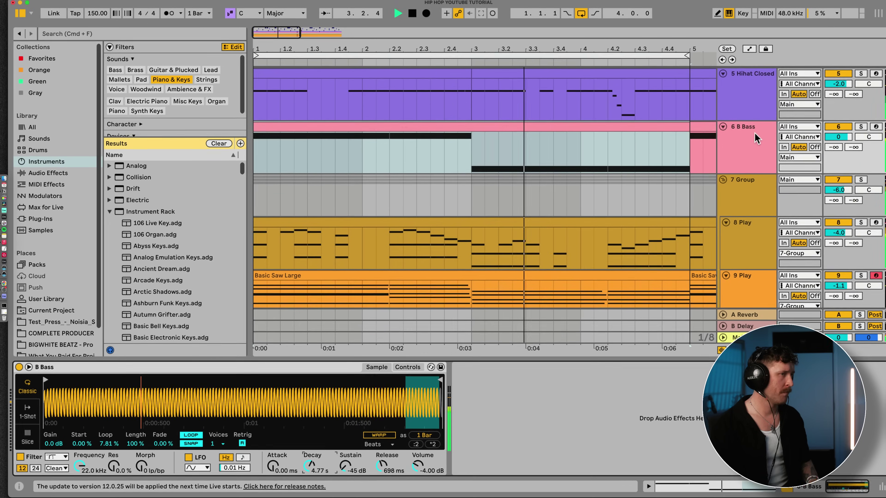
# Load a Compressor from the audio effects after the sampler on the 5 Hihat Closed track.
pyautogui.scroll(5, 736, 230)
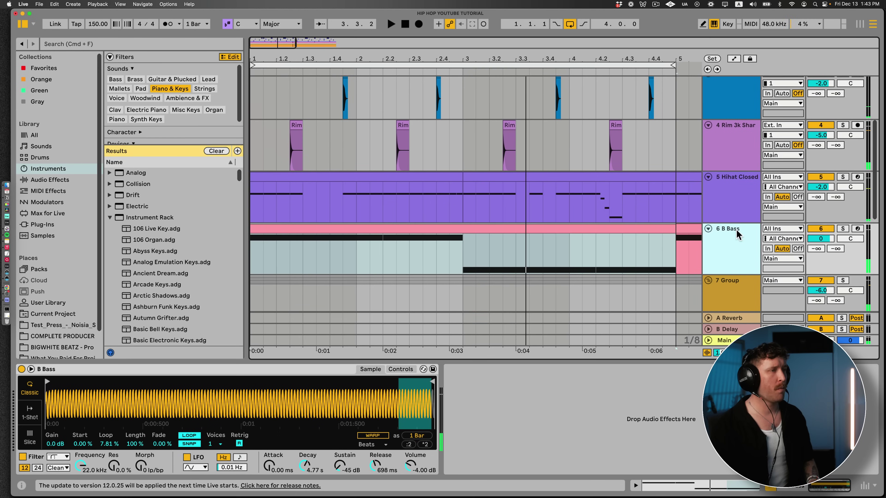
pyautogui.click(735, 238)
pyautogui.scroll(5, 729, 241)
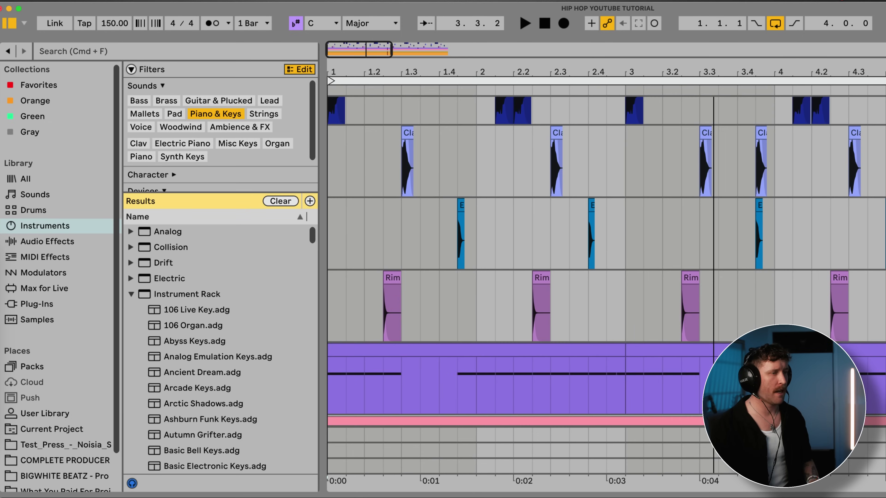
pyautogui.scroll(-2, 592, 244)
pyautogui.click(38, 241)
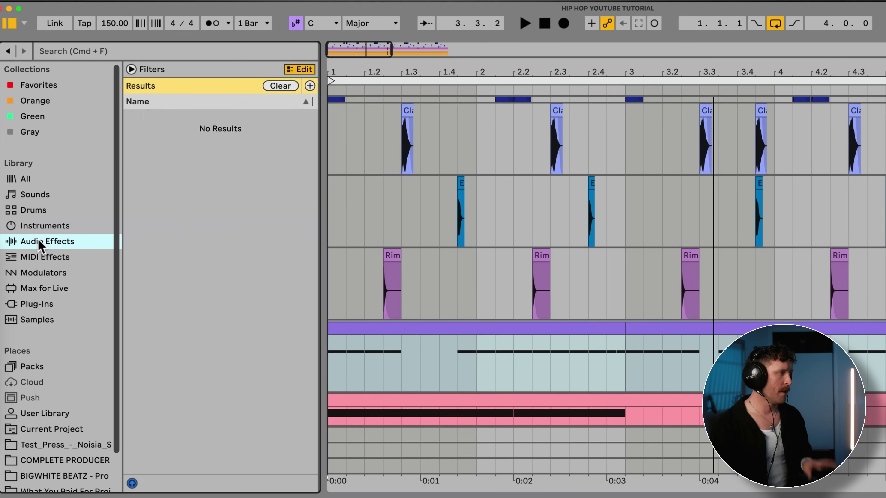
pyautogui.click(131, 226)
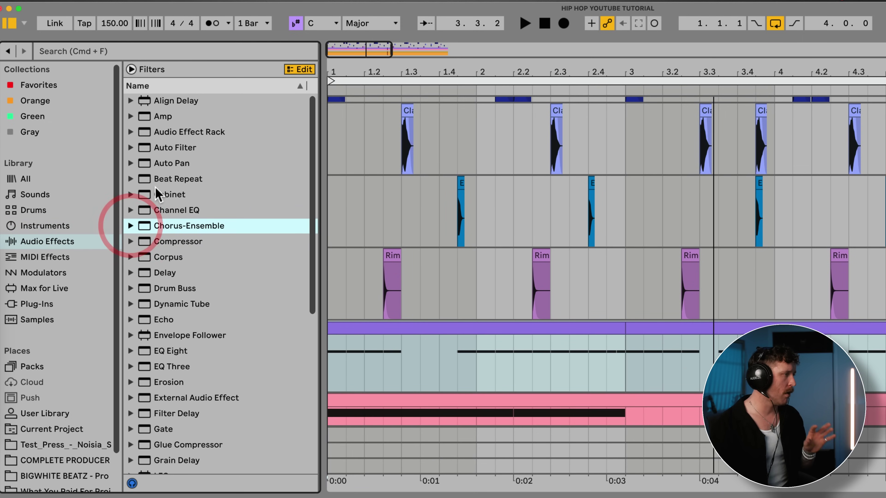
pyautogui.doubleClick(149, 242)
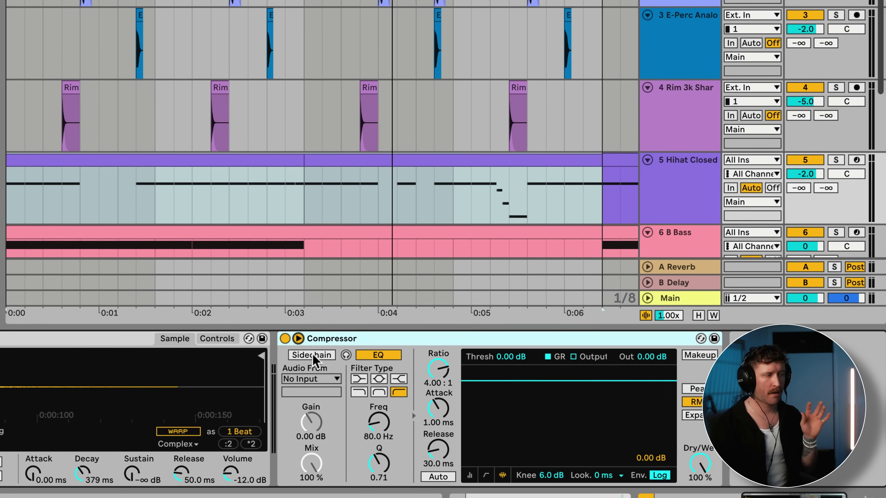
# Sidechain the Compressor from 1-Kick Bricks with an infinite ratio, 0.01 ms attack and a threshold of about -23.5 dB.
pyautogui.click(314, 355)
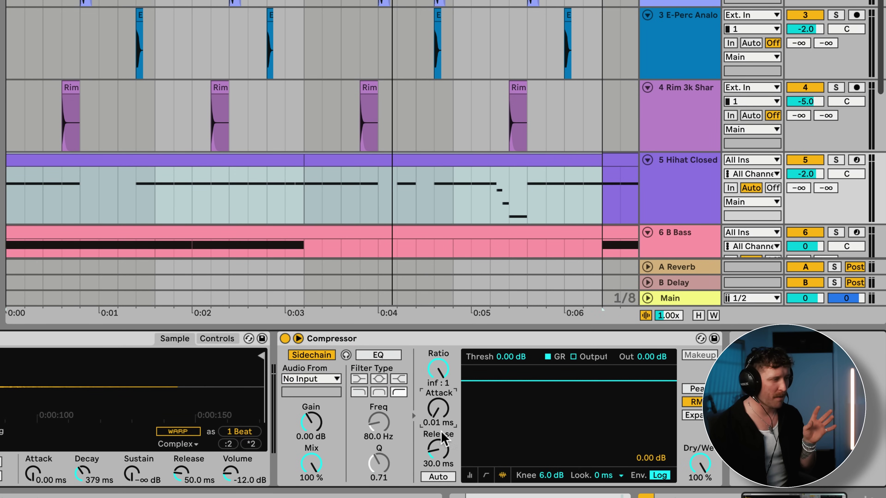
pyautogui.click(486, 475)
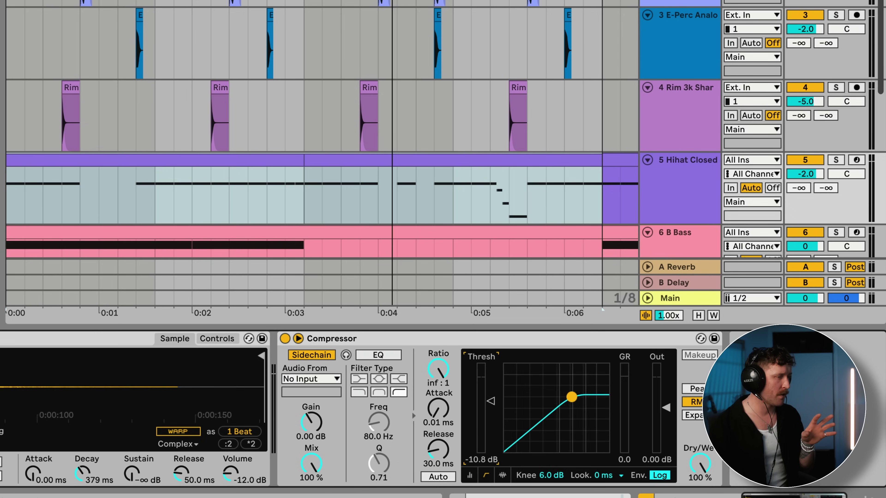
pyautogui.click(335, 379)
pyautogui.click(340, 190)
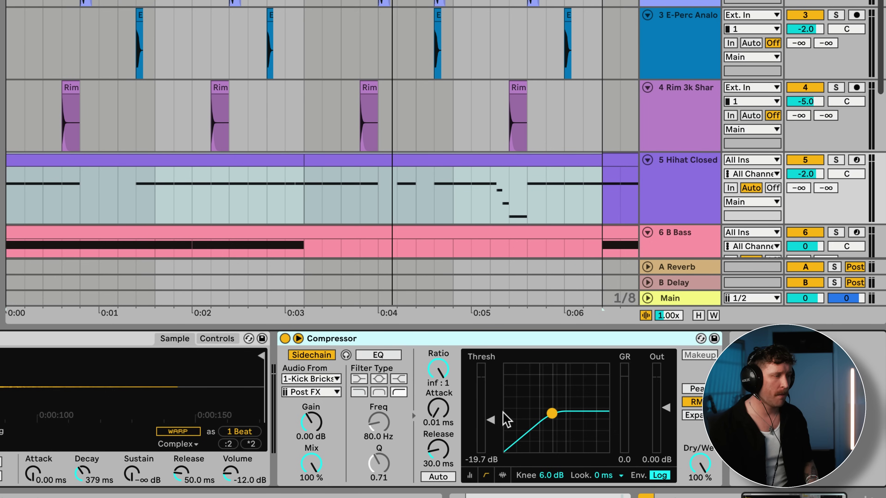
pyautogui.moveTo(490, 424); pyautogui.dragTo(490, 431)
# Place the sidechain Compressor on 6 B Bass, solo that track and set the threshold to about -8.95 dB.
pyautogui.click(836, 160)
pyautogui.scroll(-3, 835, 146)
pyautogui.click(835, 134)
pyautogui.click(667, 138)
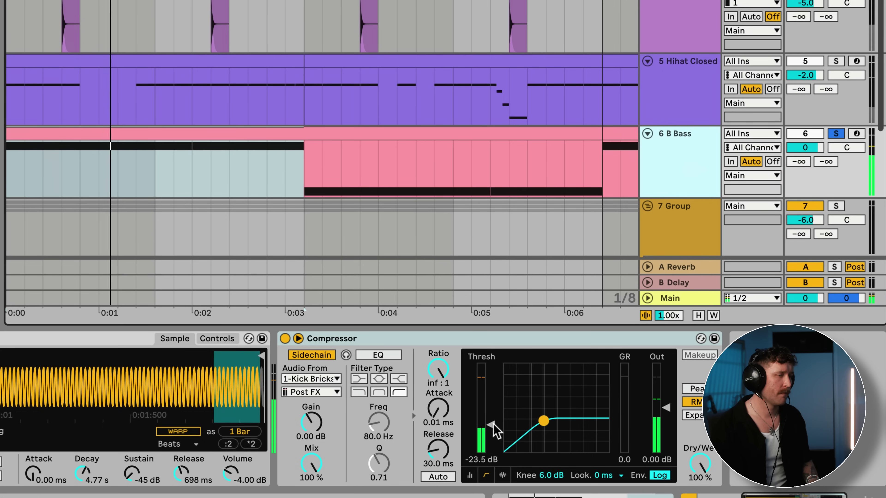
pyautogui.moveTo(494, 423); pyautogui.dragTo(494, 437)
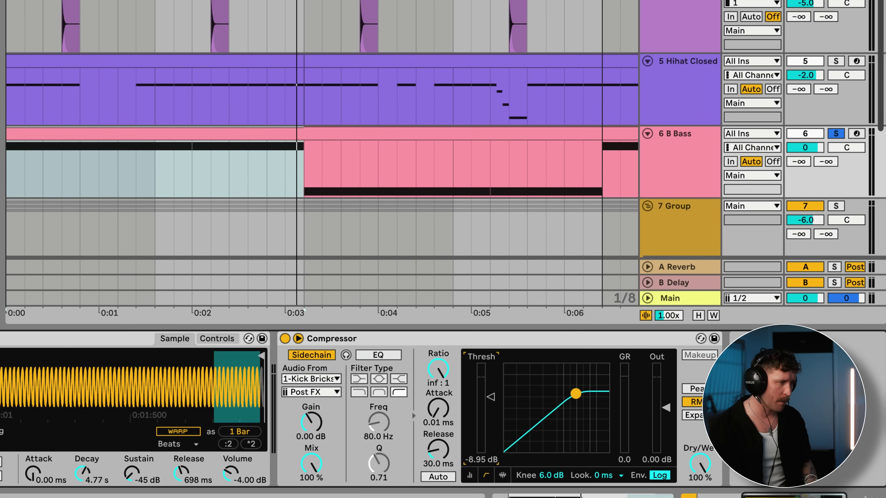
# Play the bass against the kick and set the bass Compressor's threshold to about -16.4 dB.
pyautogui.scroll(5, 750, 159)
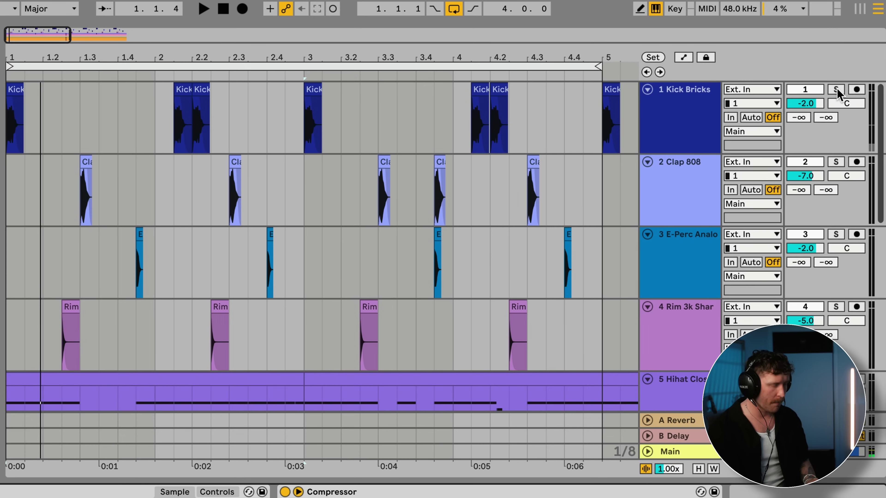
pyautogui.click(836, 89)
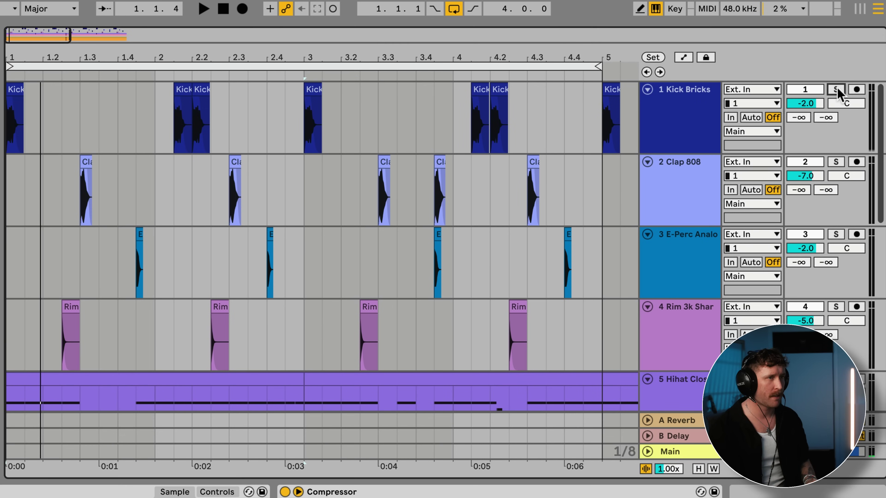
pyautogui.press('space')
pyautogui.scroll(-5, 770, 280)
pyautogui.click(694, 292)
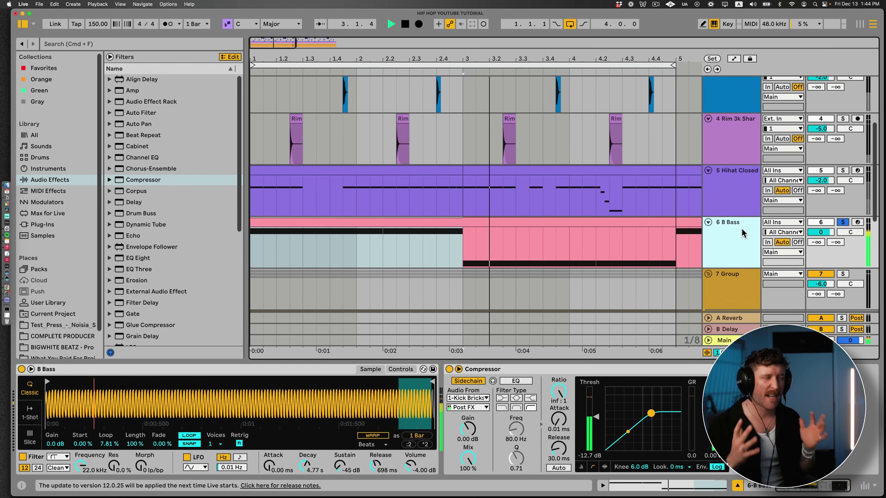
pyautogui.moveTo(597, 421); pyautogui.dragTo(596, 426)
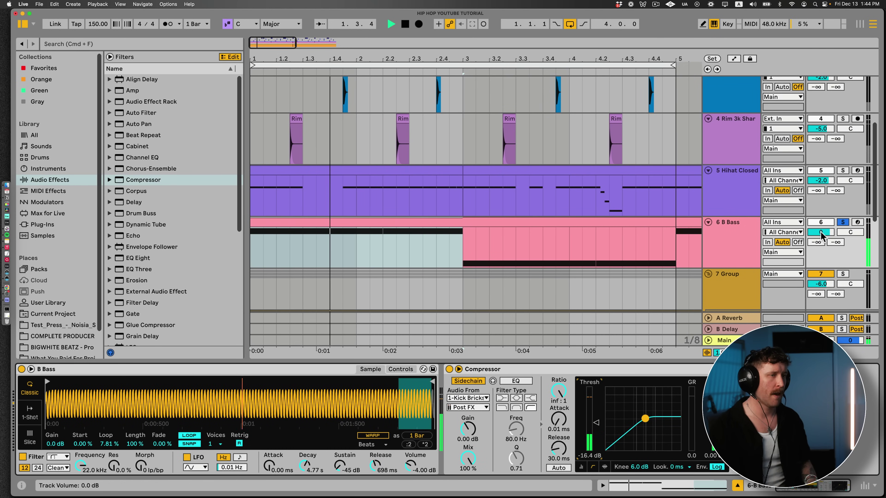
# Solo the hi-hat and rim tracks alongside the bass to hear the ducking together with the drums.
pyautogui.click(843, 170)
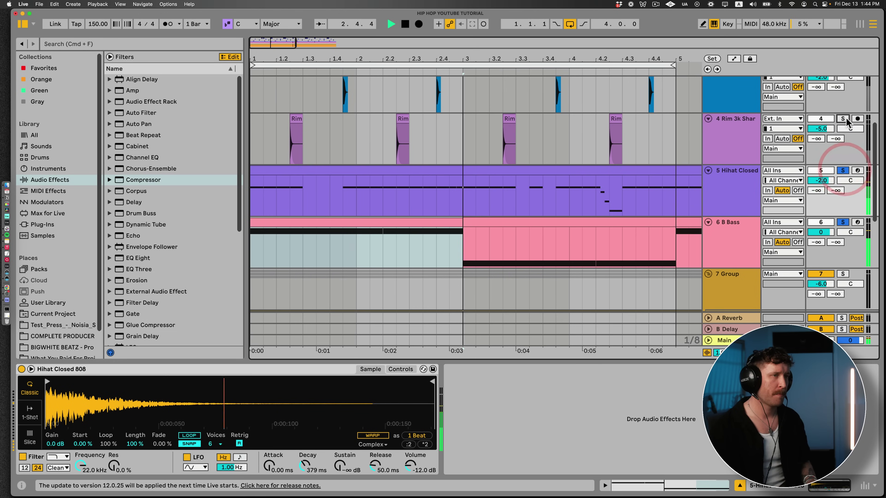
pyautogui.click(846, 120)
pyautogui.click(841, 144)
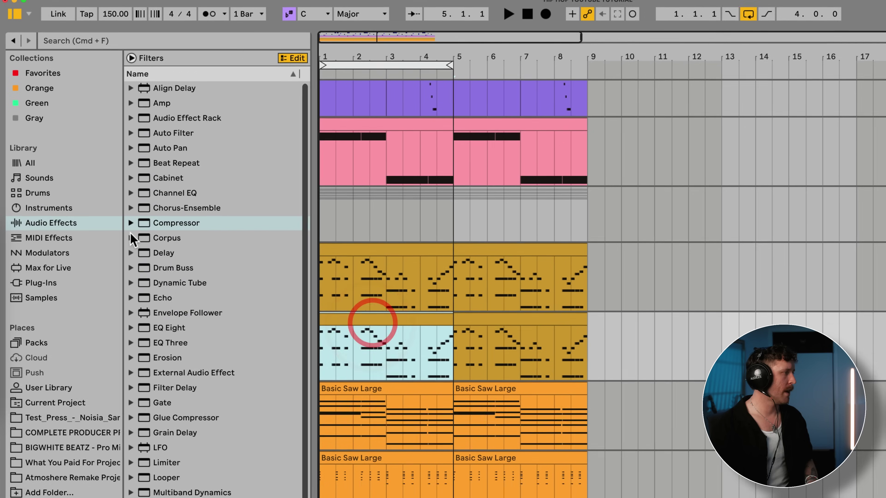
# Browse the Piano & Keys instrument racks and load Basic Square onto the duplicated melody track.
pyautogui.click(57, 171)
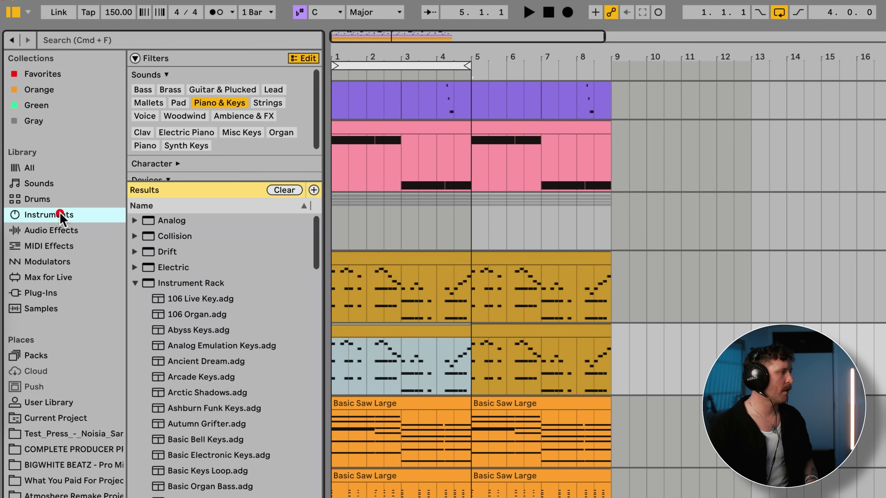
pyautogui.click(131, 283)
pyautogui.click(213, 313)
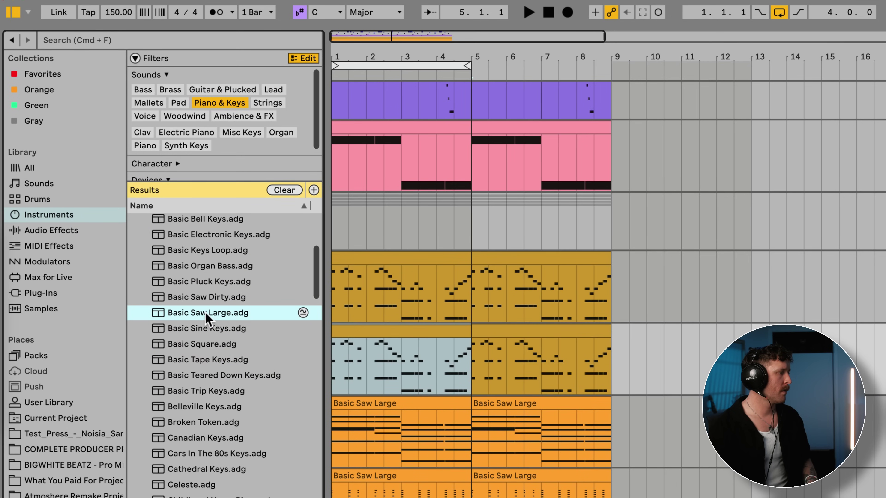
pyautogui.click(202, 330)
pyautogui.click(196, 314)
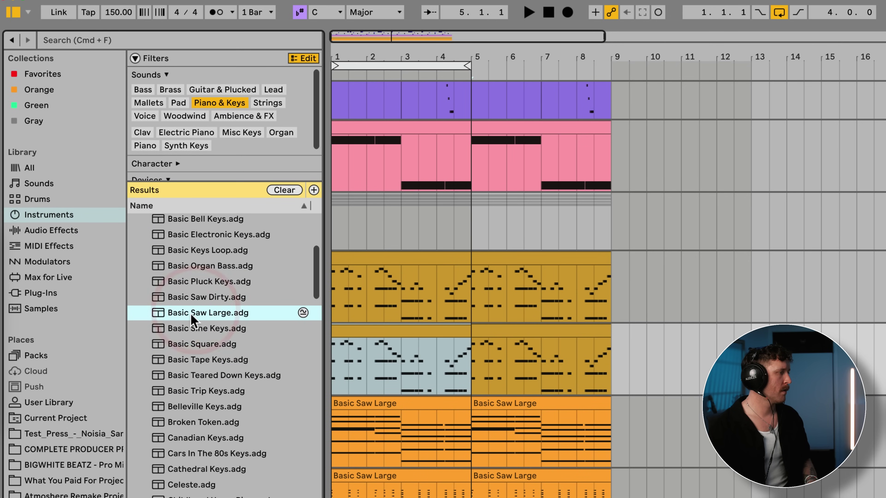
pyautogui.click(195, 359)
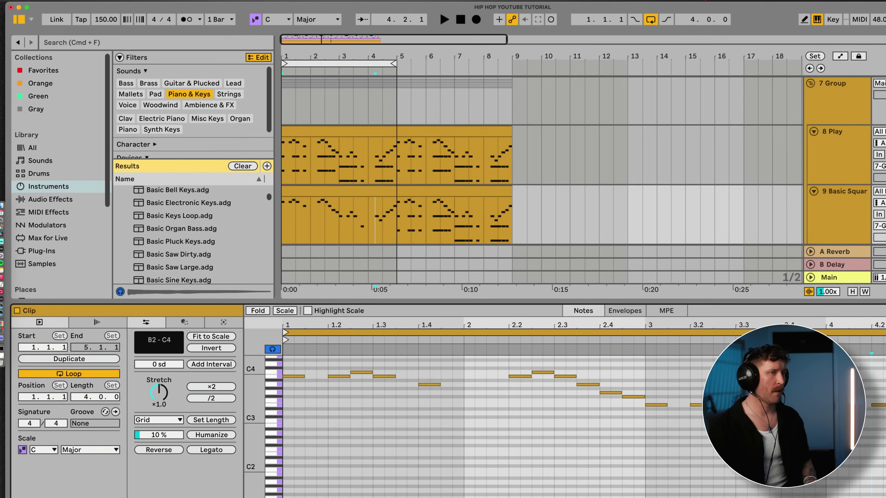
# Solo the 9 Basic Square track during playback and duplicate its four-bar melody clip into bars 5 to 8.
pyautogui.press('space')
pyautogui.click(849, 173)
pyautogui.click(308, 171)
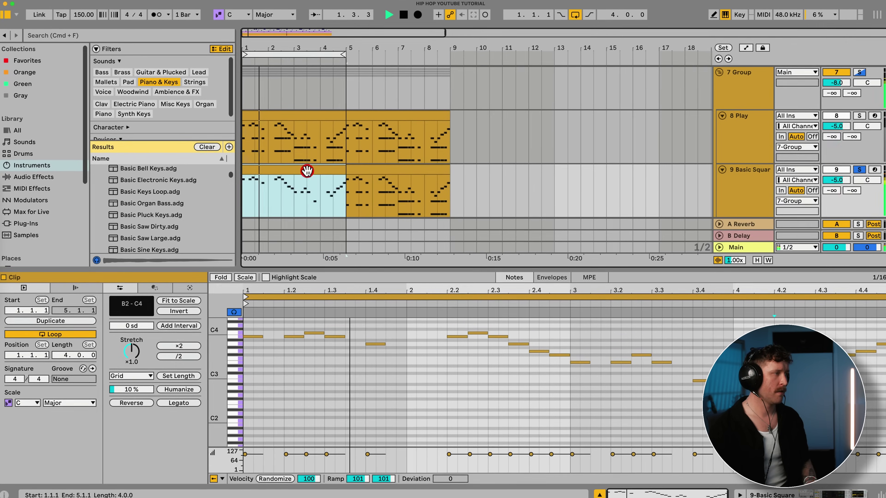
pyautogui.press('super+d')
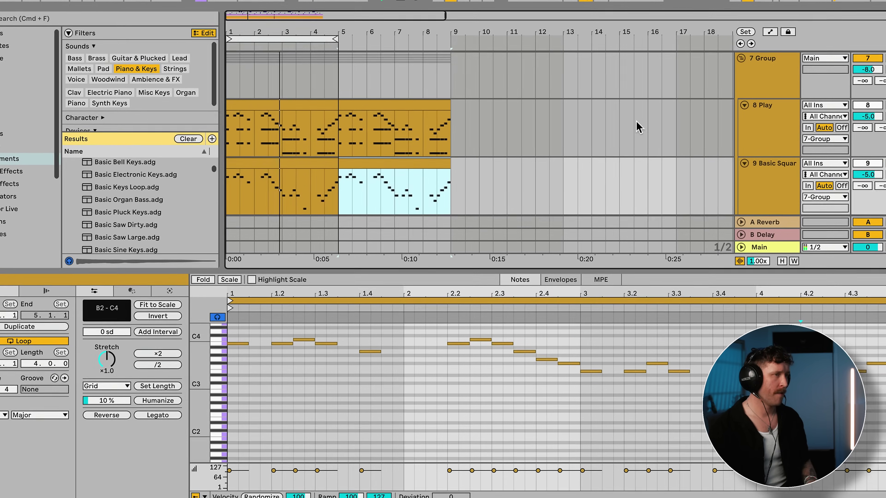
# Set the 9 Basic Square track's volume to -14 dB and take the melody tracks out of solo.
pyautogui.click(767, 125)
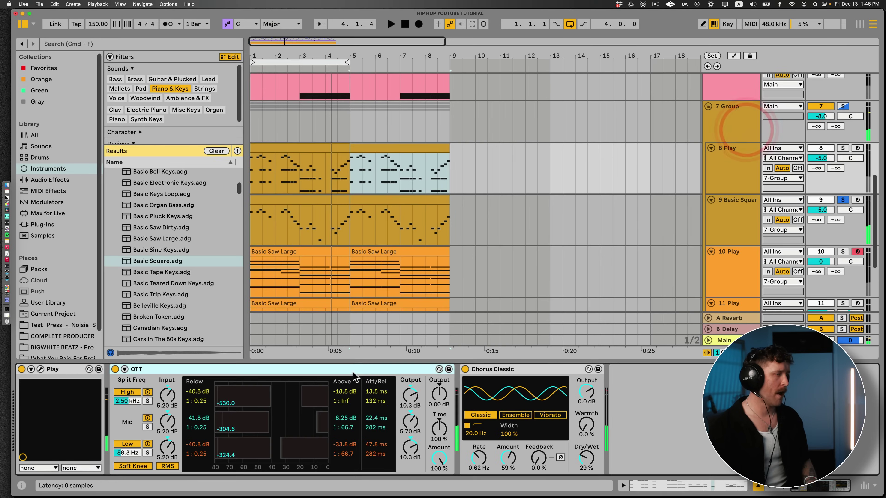
pyautogui.click(744, 214)
pyautogui.press('space')
pyautogui.click(843, 148)
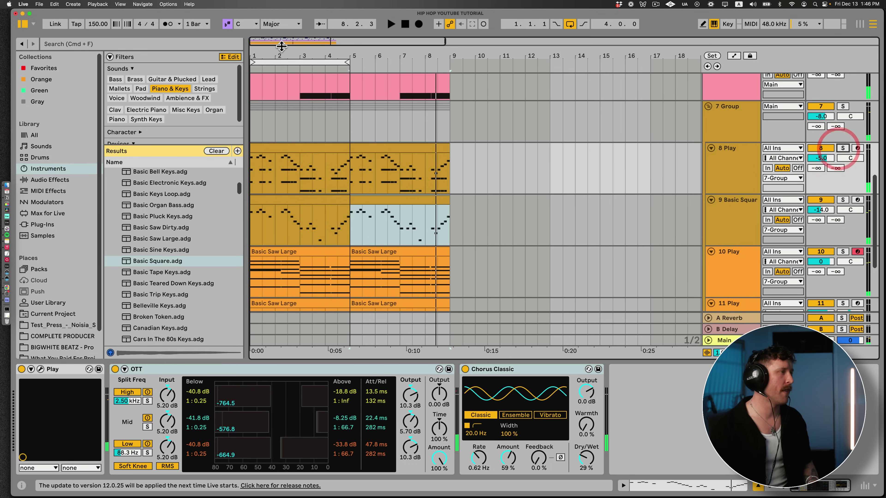
# Hide the detail view and delete the 6 B Bass clip from bars 1 to 4.
pyautogui.moveTo(281, 45); pyautogui.dragTo(328, 361)
pyautogui.press('super+alt+l')
pyautogui.moveTo(279, 53); pyautogui.dragTo(397, 69)
pyautogui.click(569, 25)
pyautogui.moveTo(346, 310); pyautogui.dragTo(181, 296)
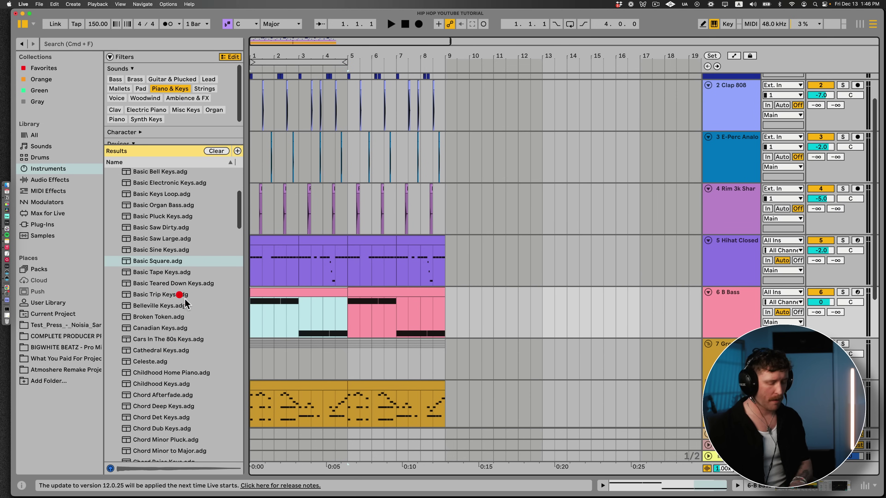
pyautogui.press('Delete')
# Delete the kick, clap, percussion, rim and hi-hat clips from bars 1 to 4 and select the Clap 808 track.
pyautogui.scroll(2, 335, 279)
pyautogui.moveTo(346, 308); pyautogui.dragTo(205, 83)
pyautogui.press('Delete')
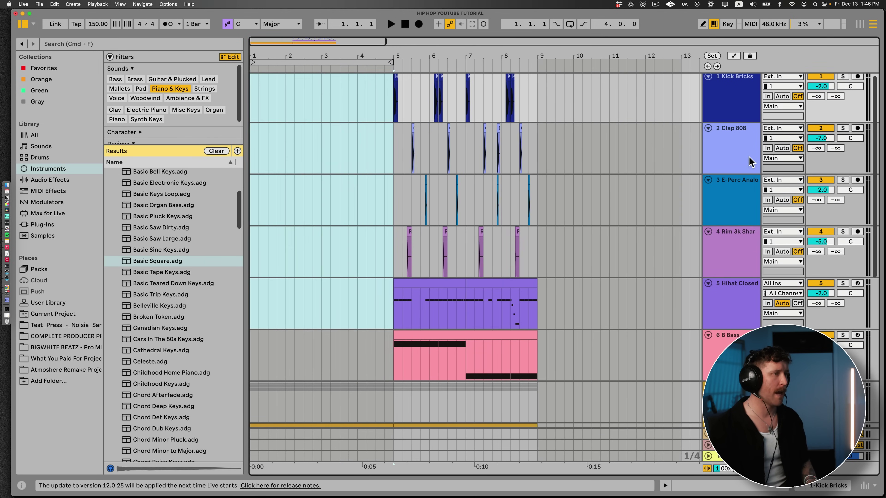
pyautogui.click(749, 148)
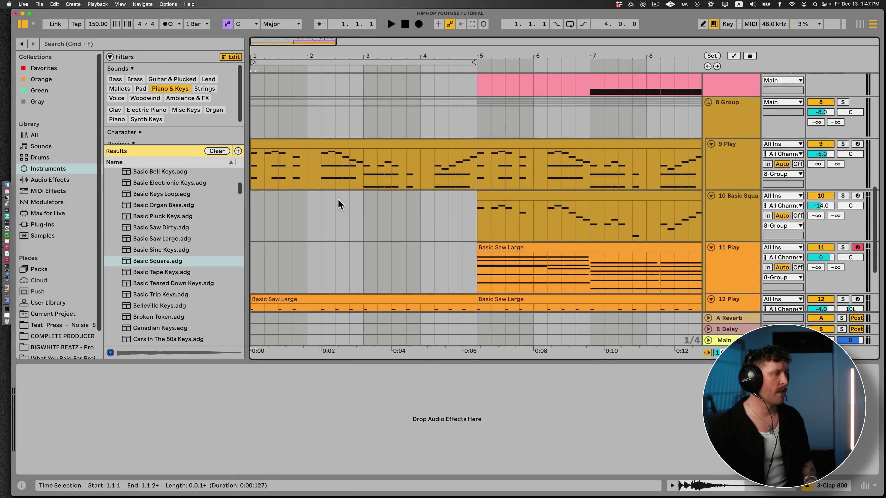
# Select the 9 Play track's melody clip in bars 1 to 4 and play the stripped-down intro from bar 1.
pyautogui.scroll(-2, 383, 185)
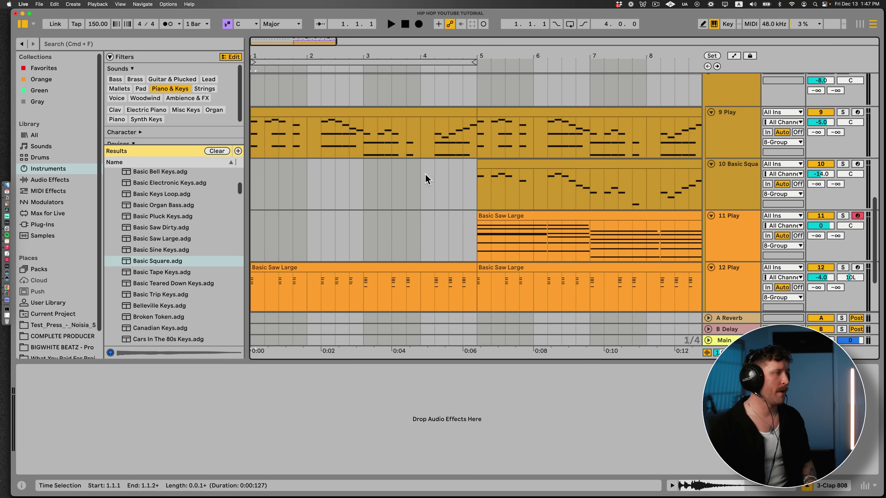
pyautogui.click(485, 159)
pyautogui.click(379, 112)
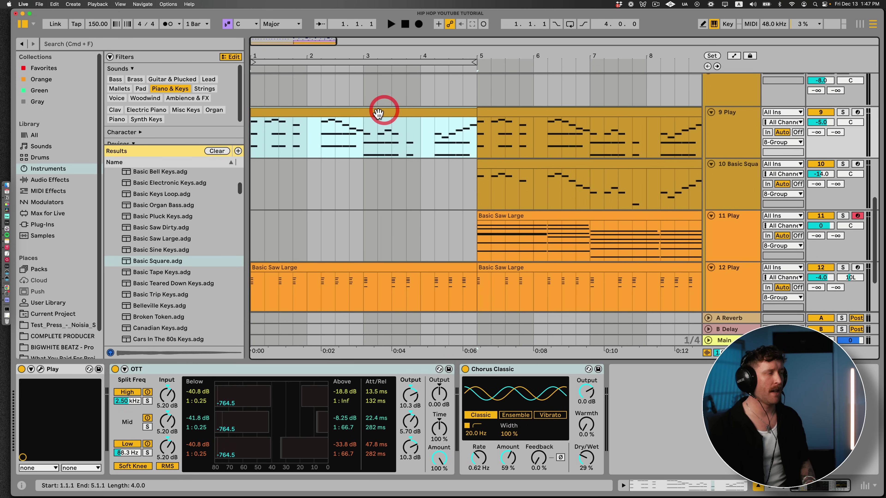
pyautogui.press('space')
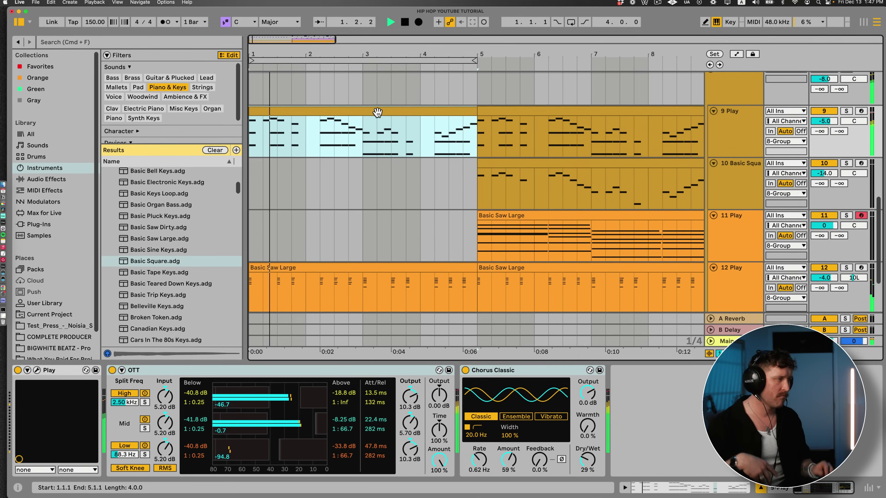
# Check the 8 Group track's effects chain during playback, and hide the detail view to show more of the arrangement.
pyautogui.scroll(4, 735, 118)
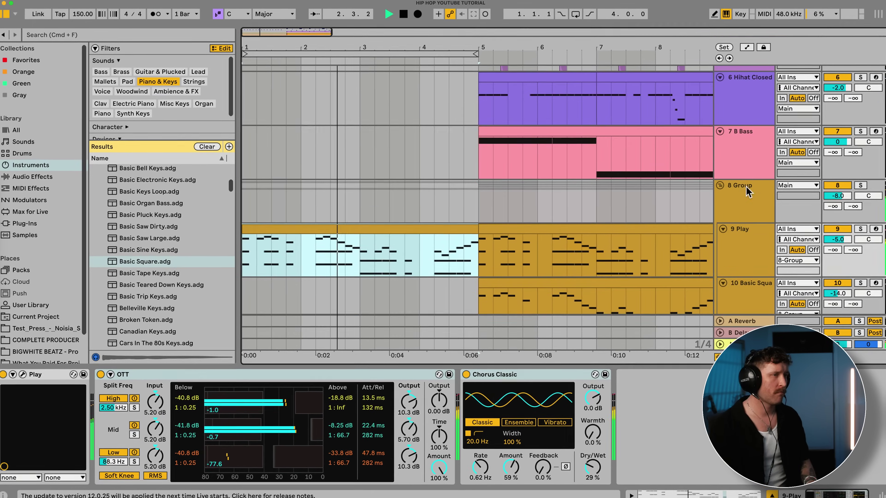
pyautogui.click(734, 188)
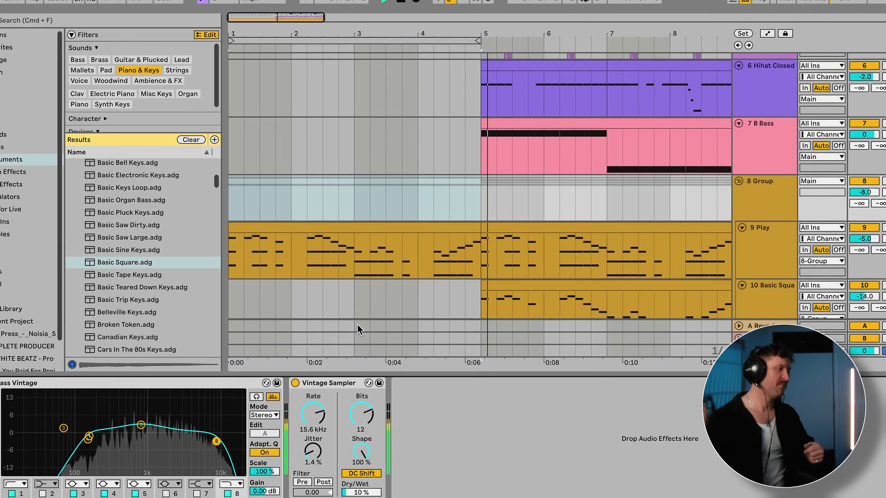
pyautogui.click(380, 379)
pyautogui.moveTo(463, 28); pyautogui.dragTo(462, 24)
pyautogui.press('-')
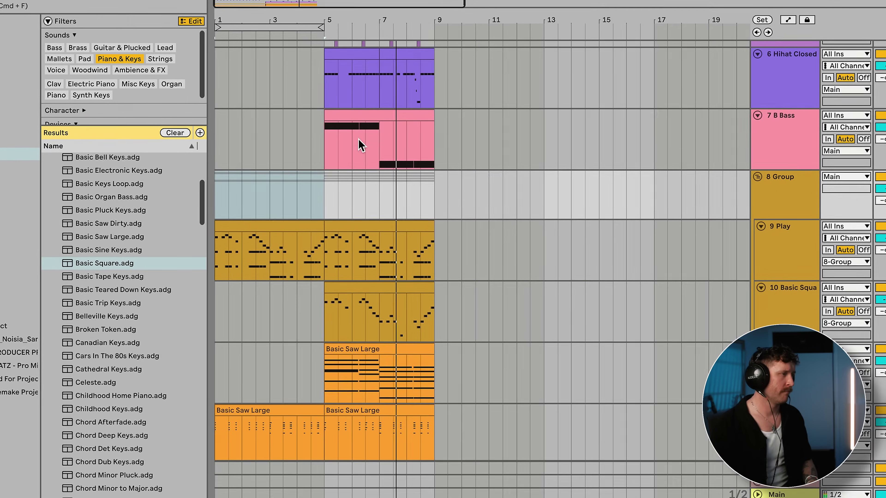